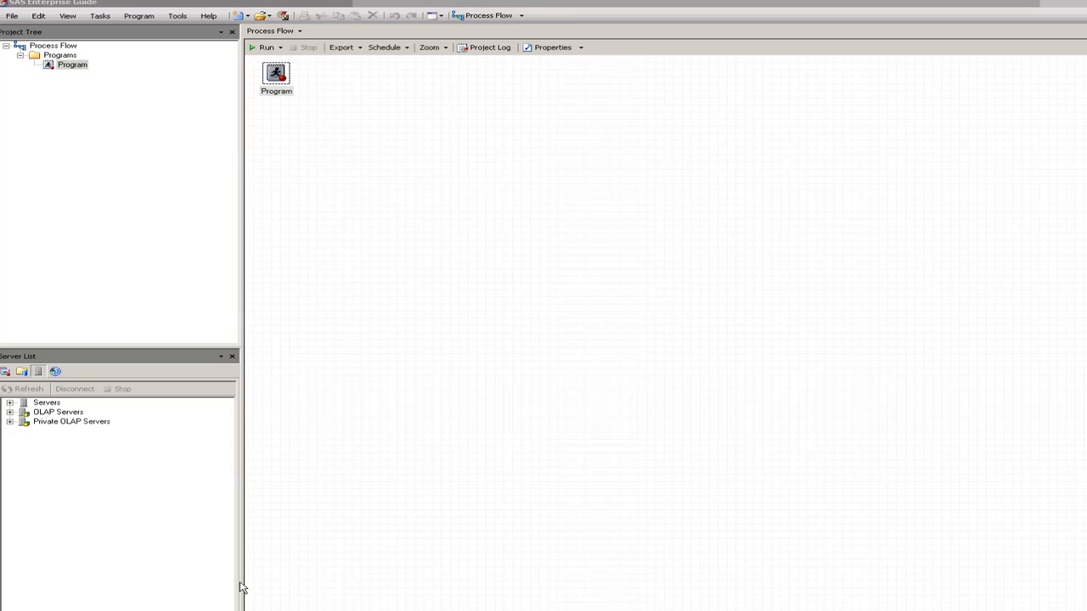
- Examine the run, export and schedule options available for the process flow
click(300, 32)
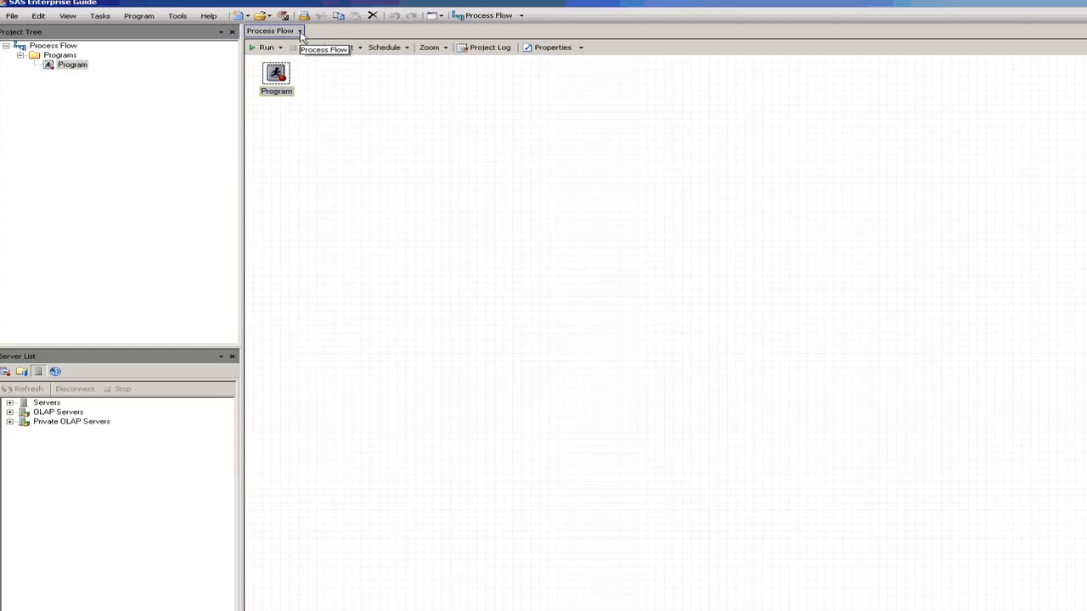
click(300, 31)
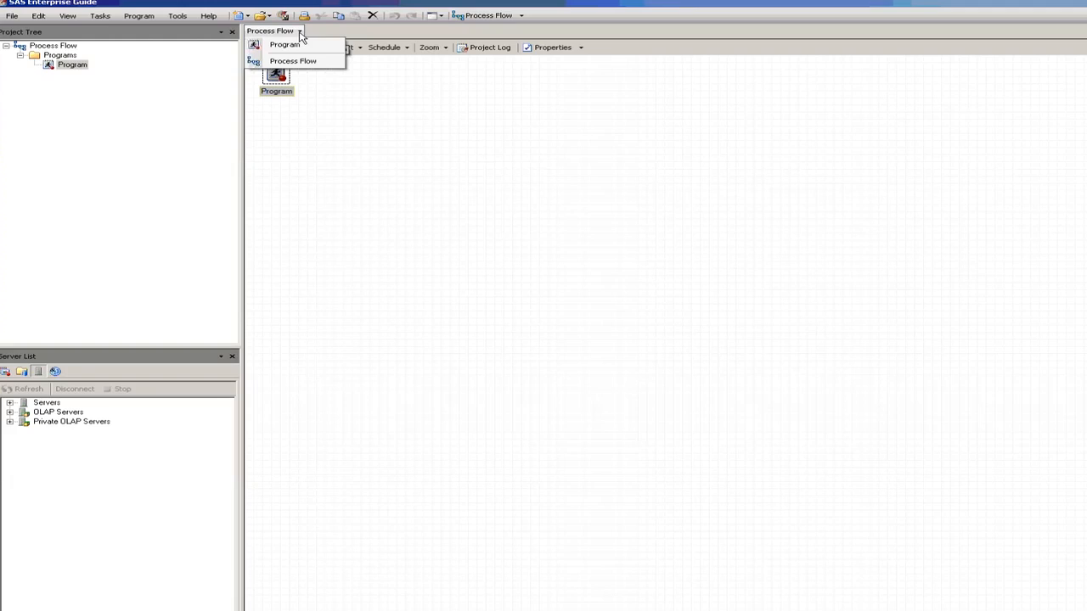
click(288, 62)
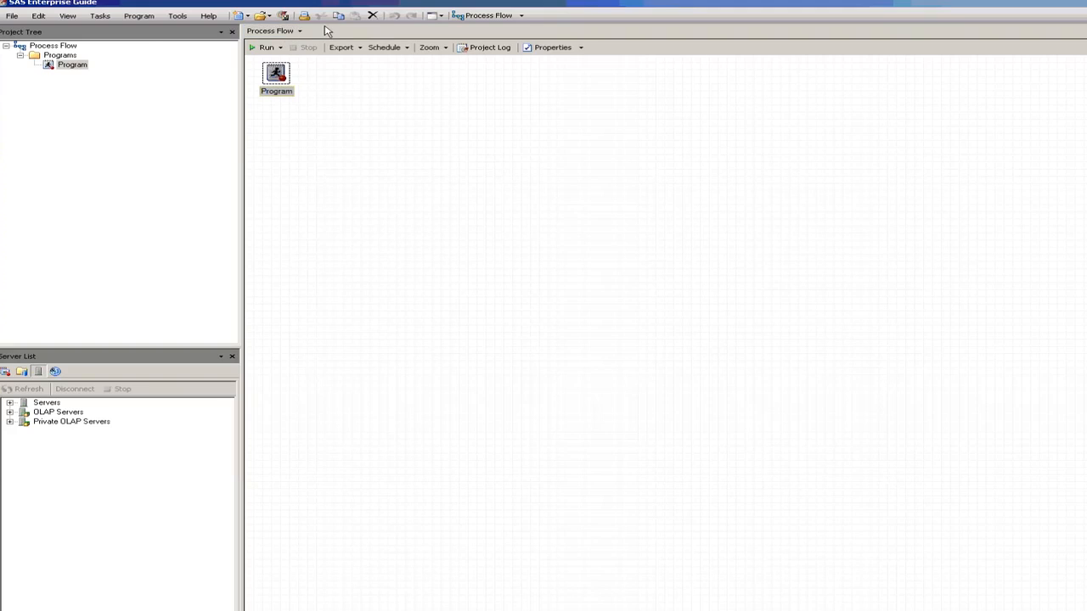
click(280, 48)
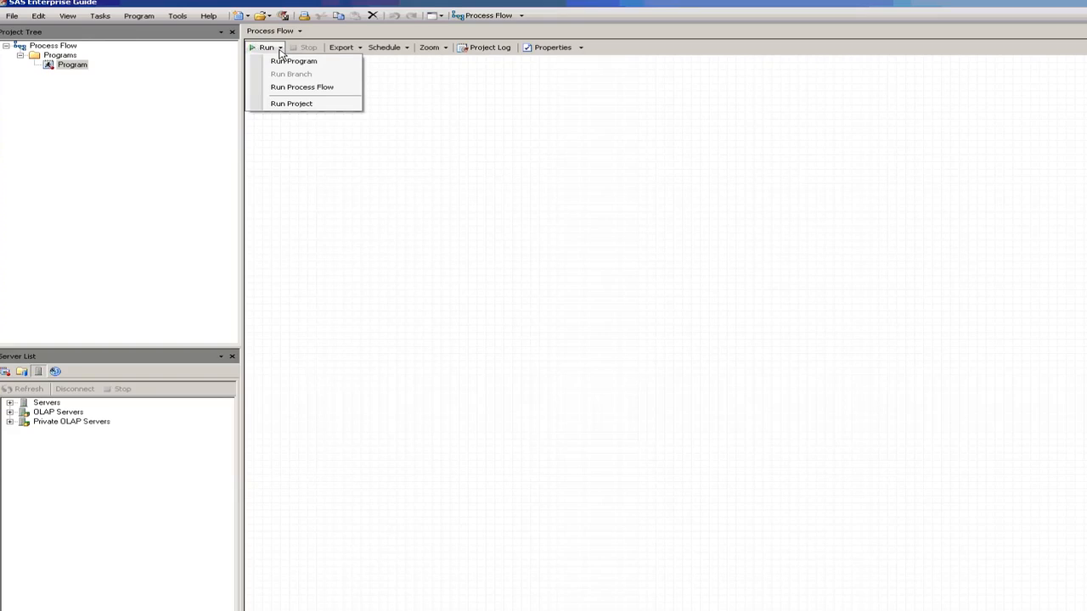
click(344, 49)
click(346, 49)
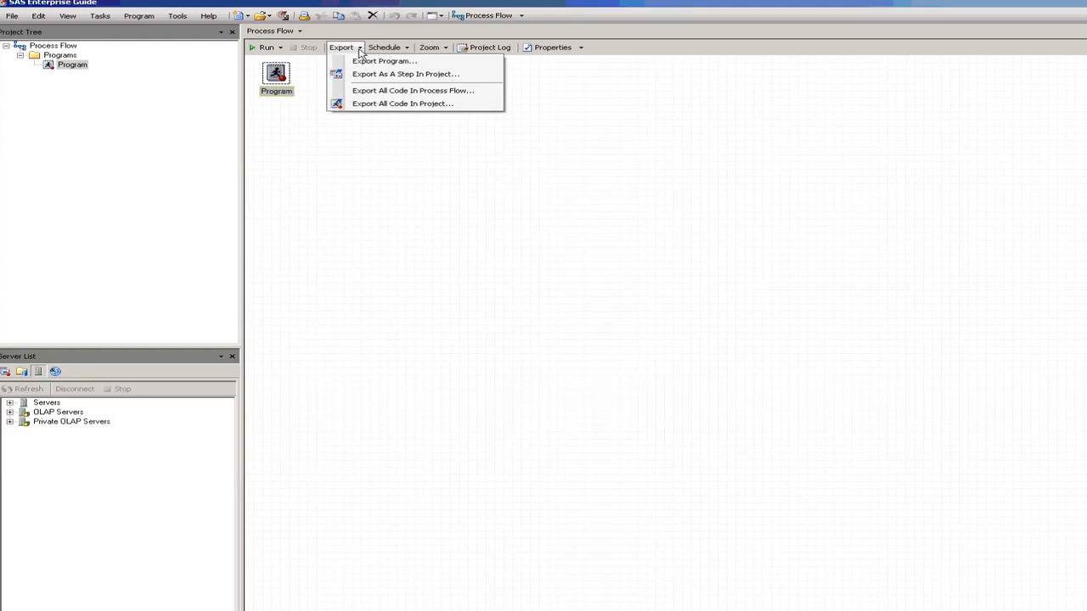
click(386, 48)
click(407, 49)
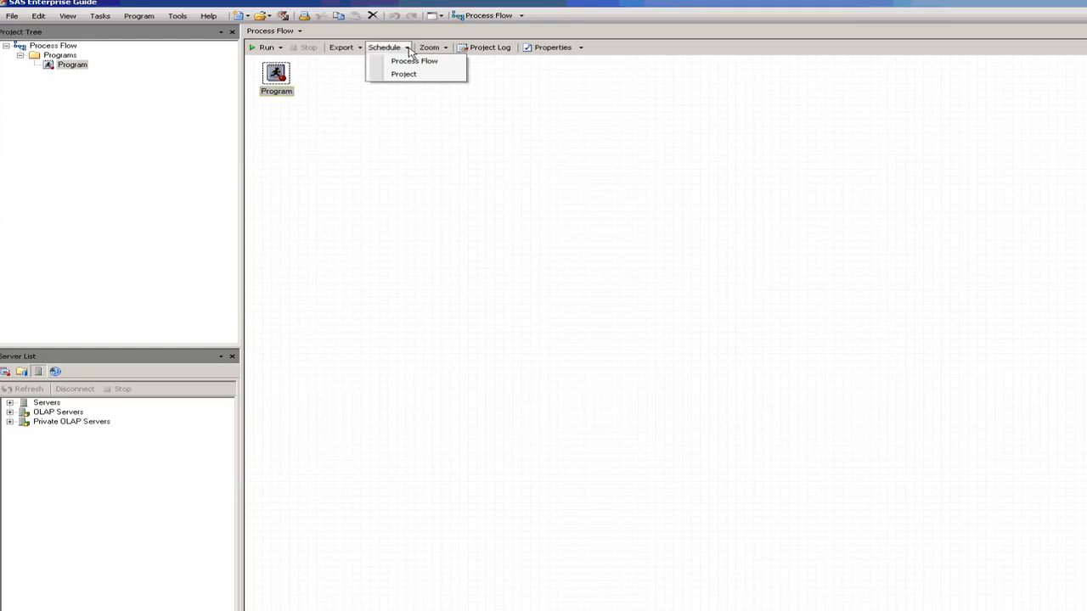
click(408, 48)
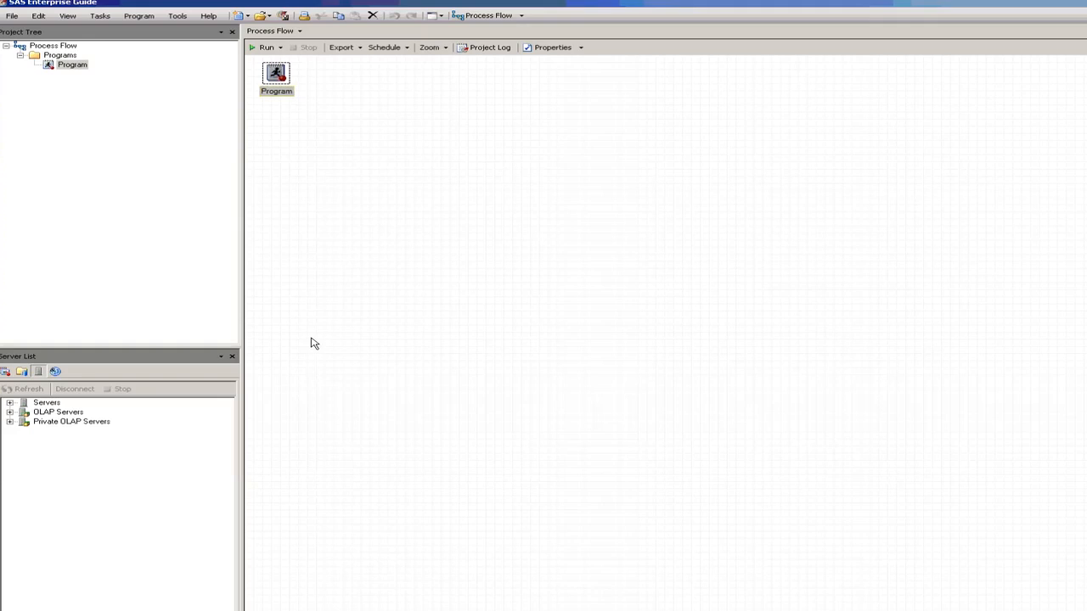
- Examine the available file, view, analysis task and help commands, including the export, multivariate and capability options
click(13, 16)
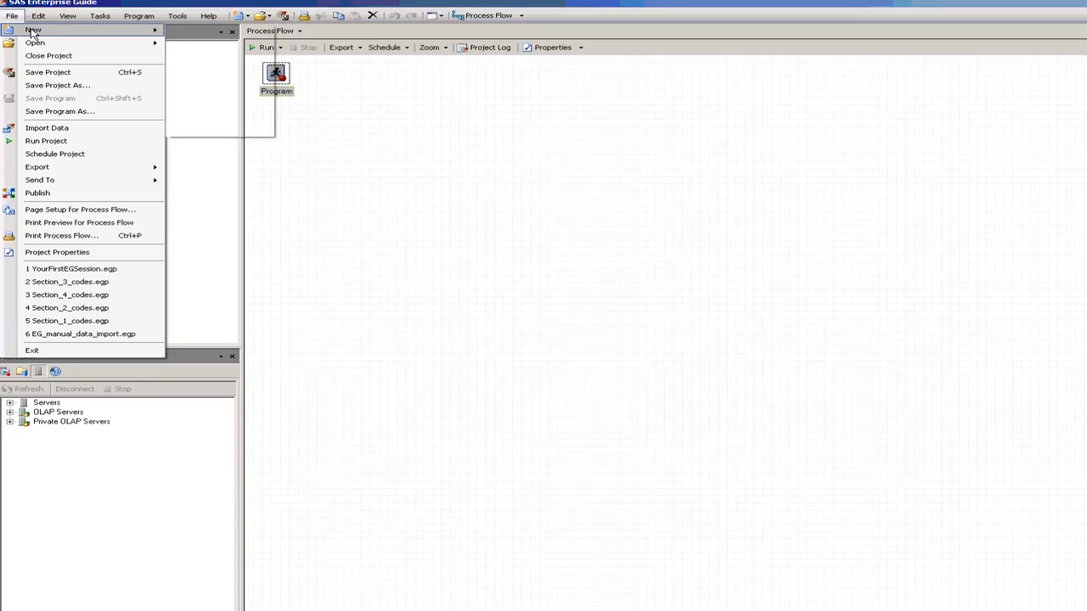
mouse_move(57, 33)
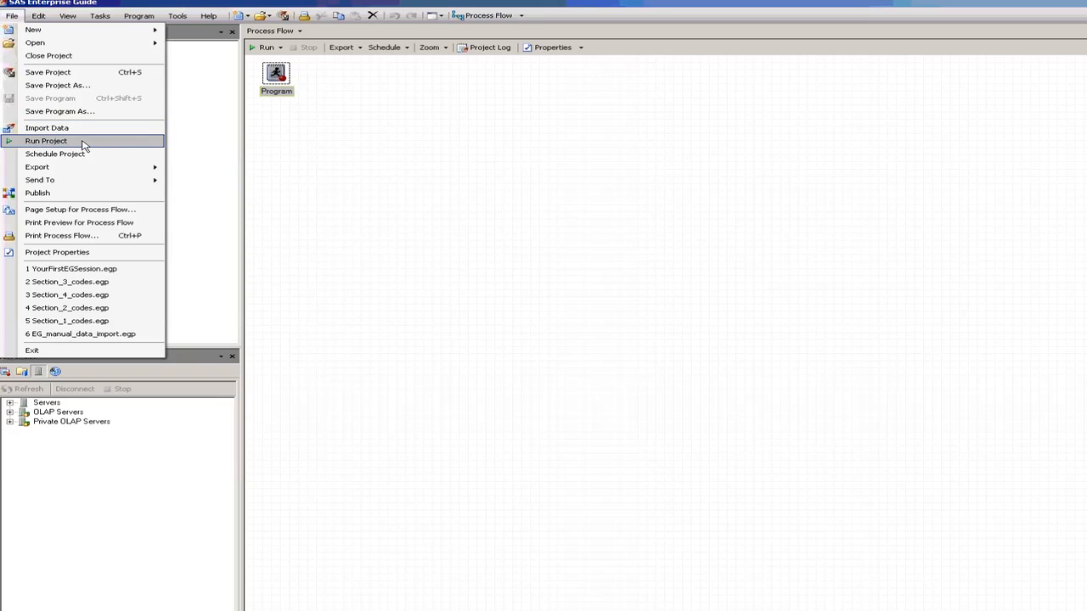
mouse_move(86, 168)
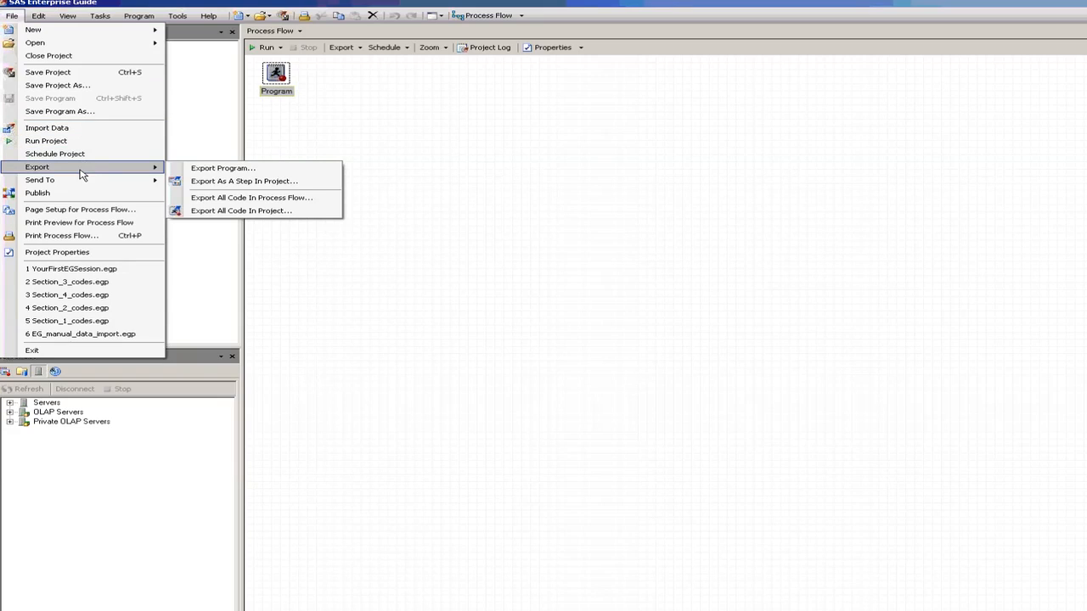
mouse_move(10, 27)
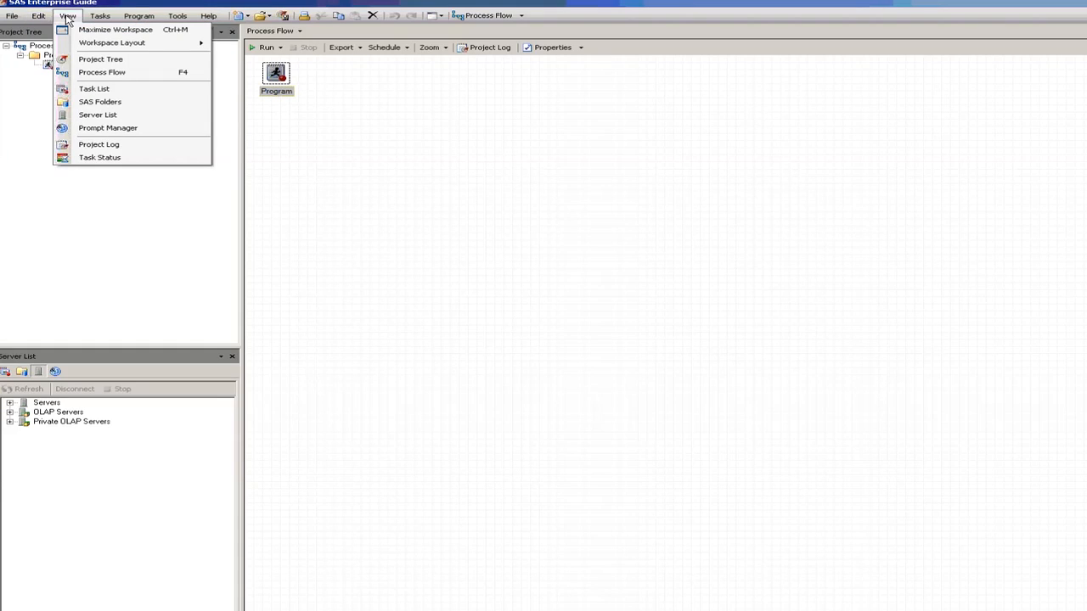
mouse_move(96, 43)
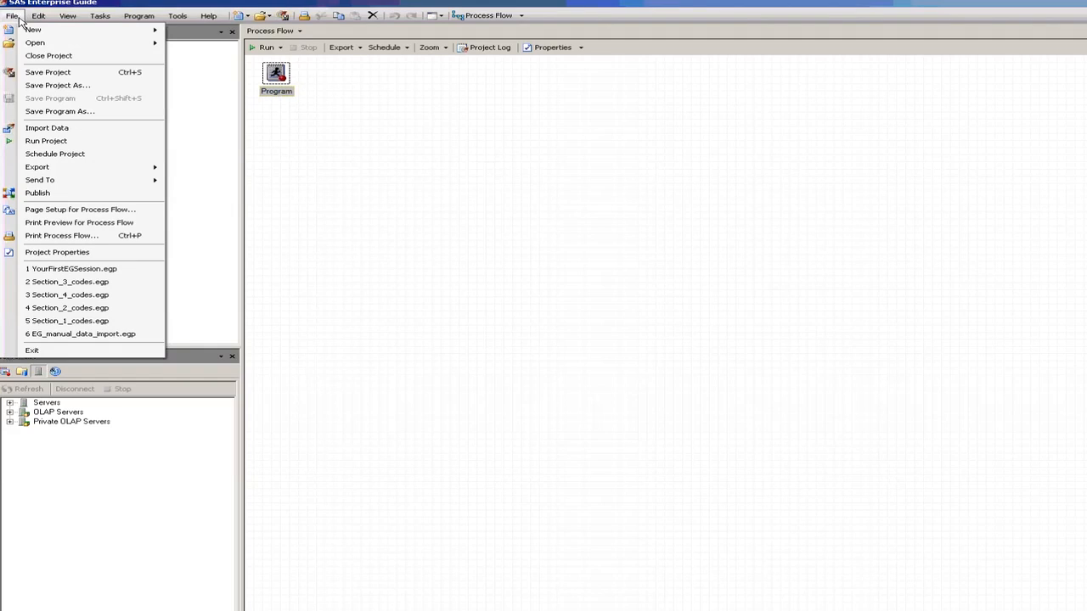
click(31, 86)
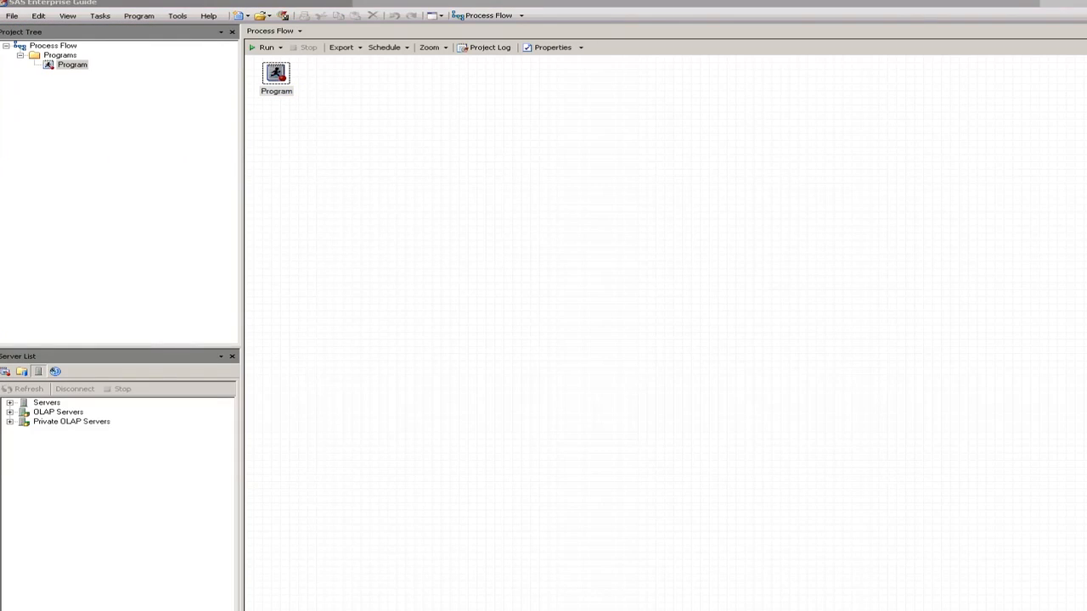
click(99, 16)
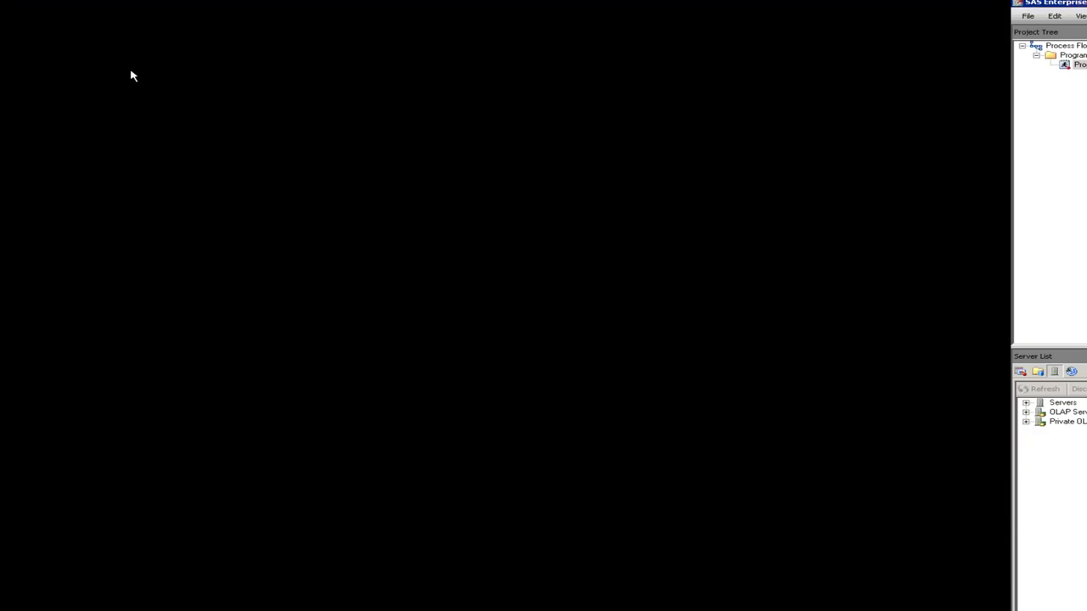
mouse_move(131, 74)
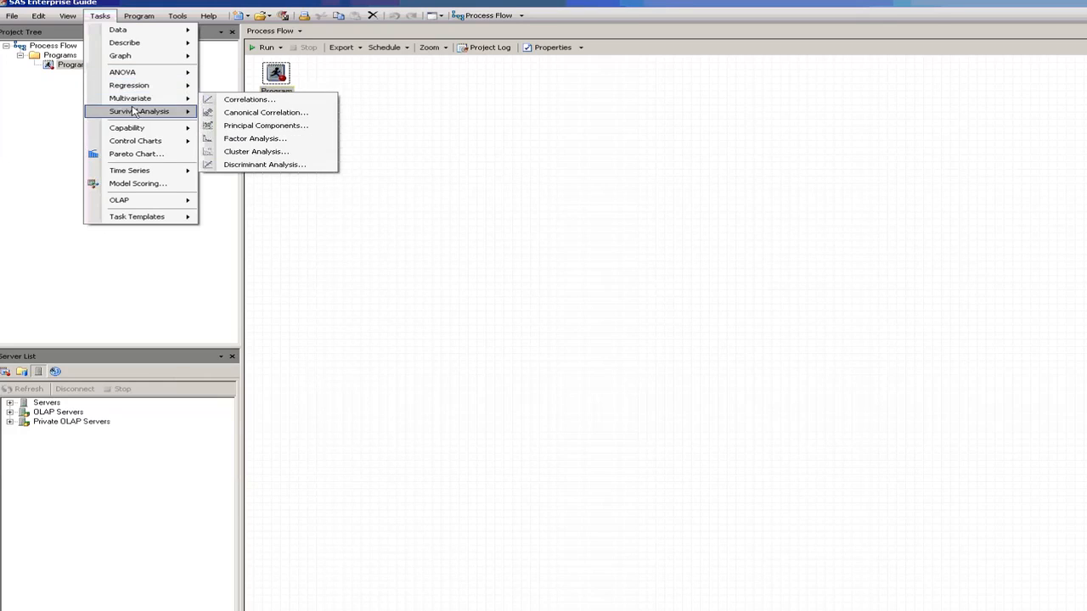
mouse_move(139, 129)
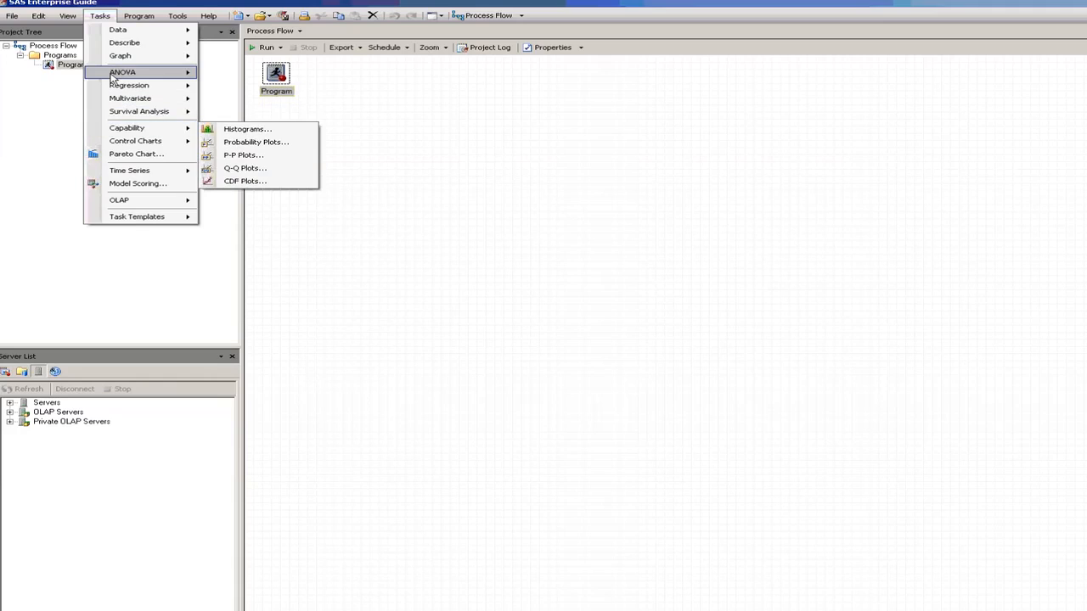
mouse_move(145, 19)
mouse_move(177, 19)
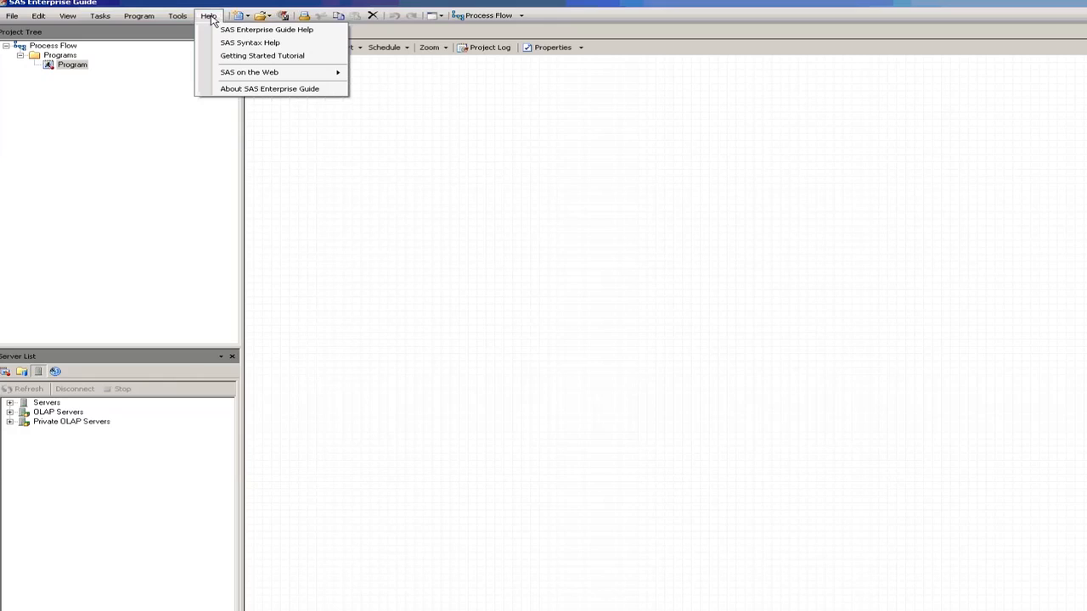
click(263, 117)
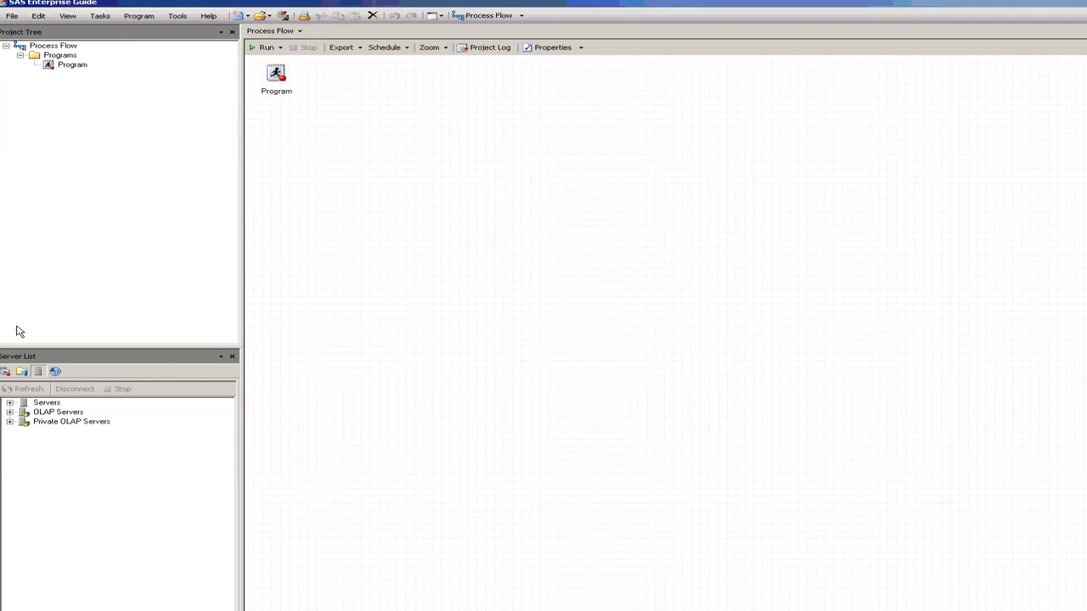
- Select the Program item inside the Programs folder of the project tree
click(53, 54)
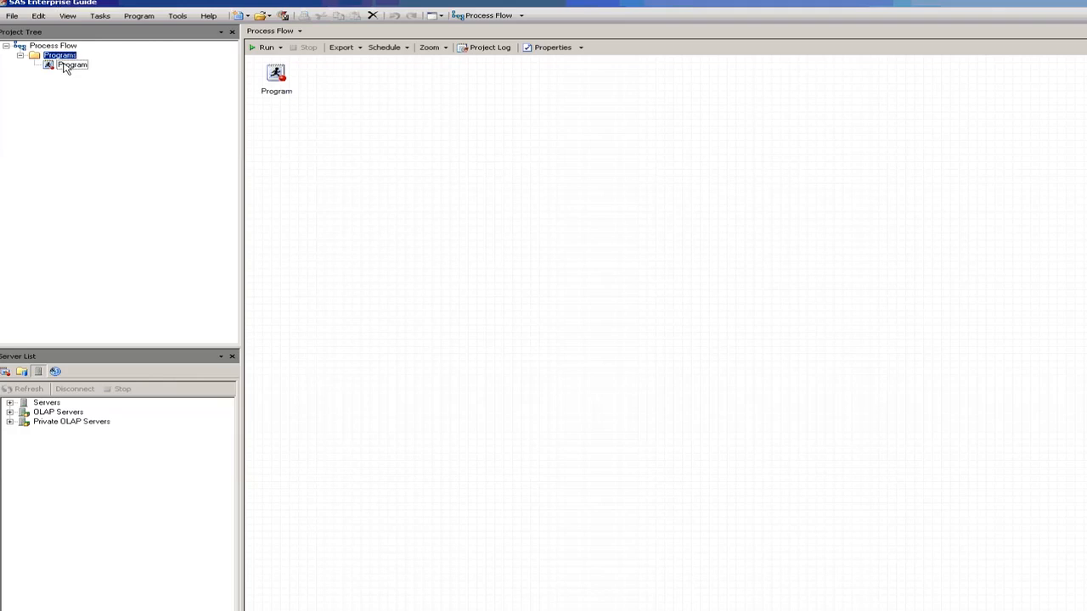
click(67, 66)
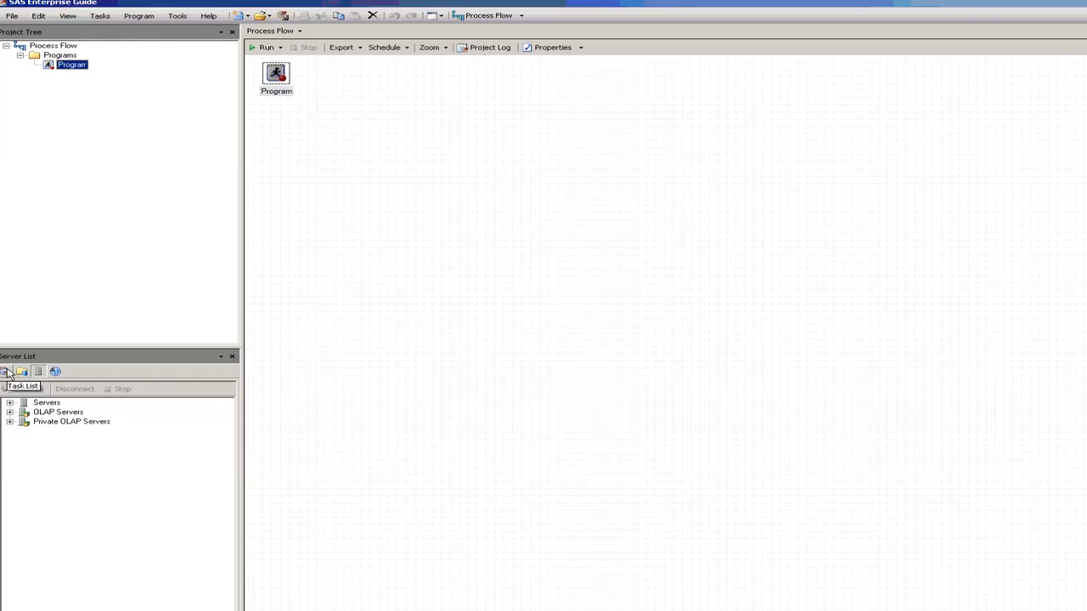
- Show the Task List as Tasks by Name and look through the tasks with their SAS procedures
click(7, 372)
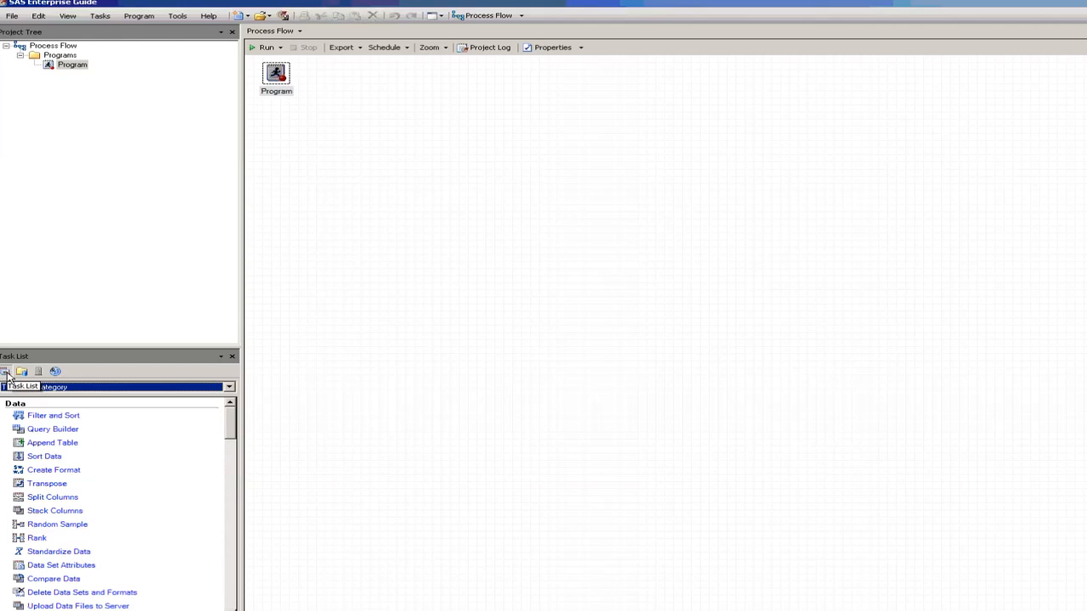
click(231, 387)
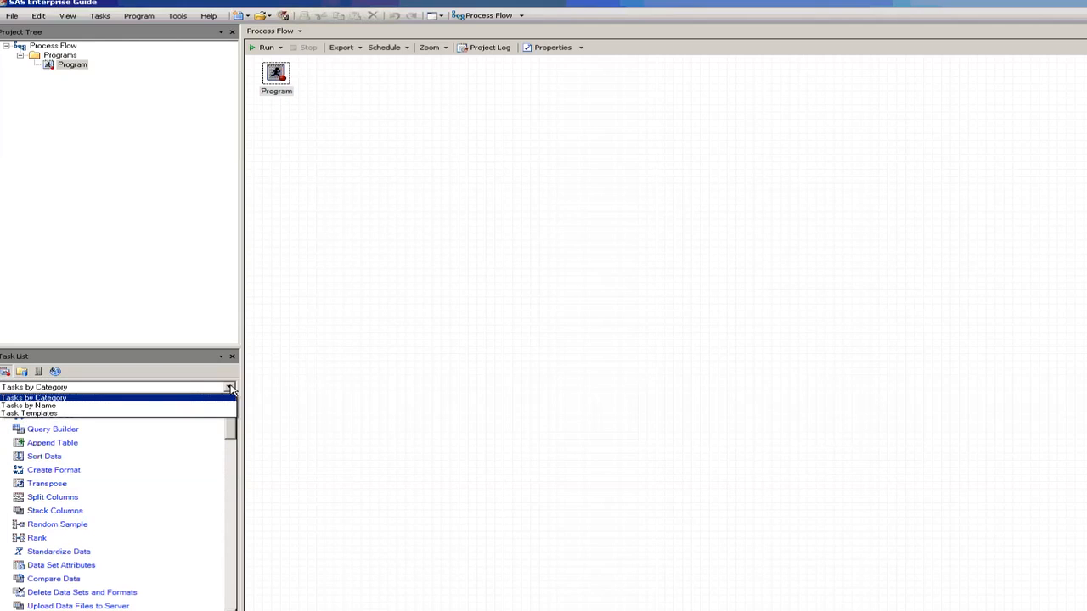
click(178, 406)
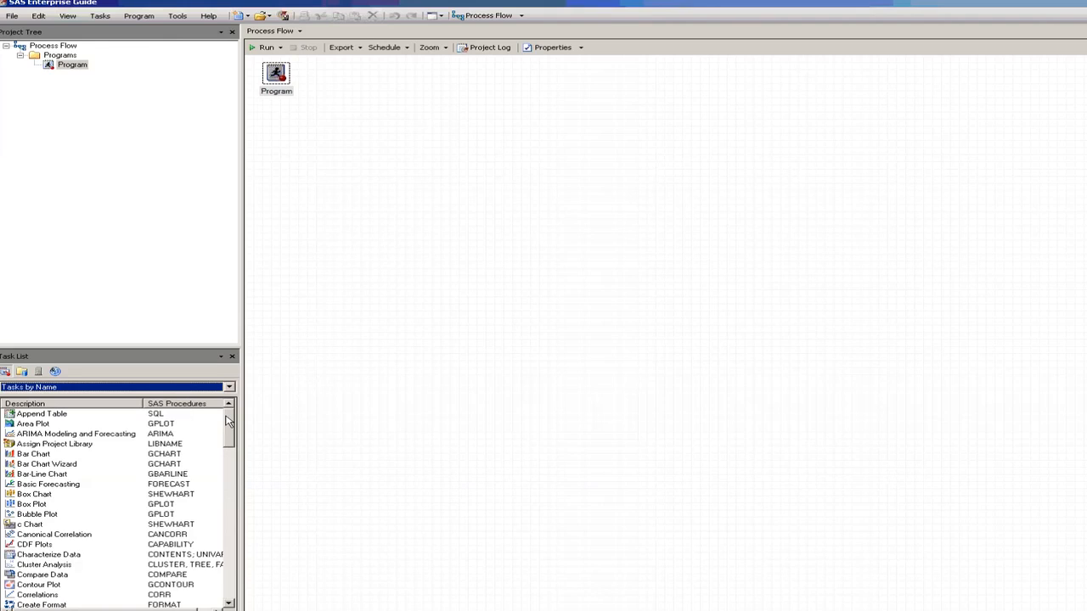
drag(229, 421, 253, 584)
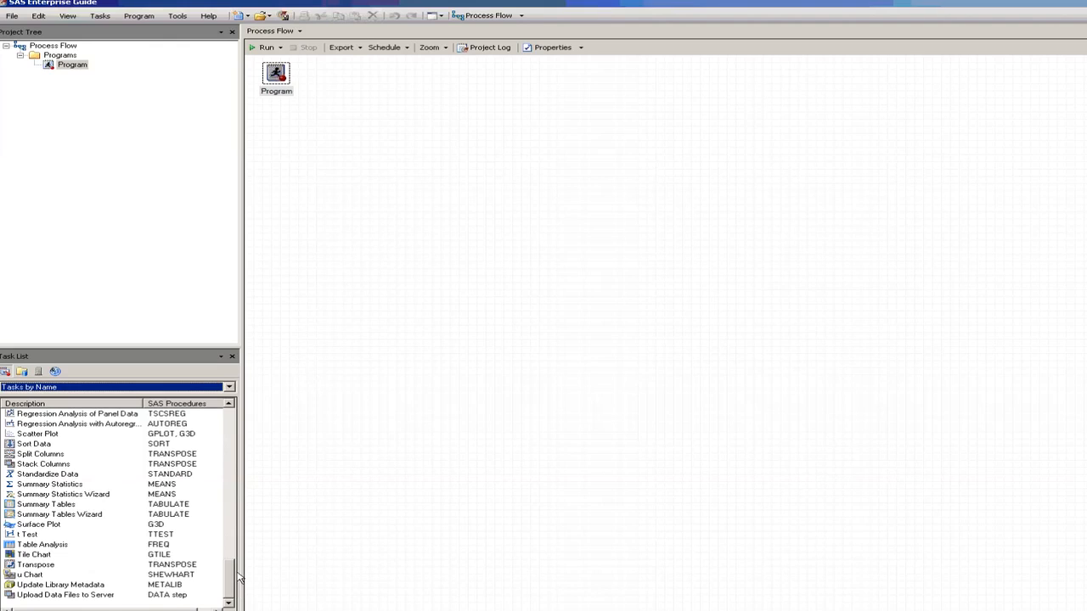
drag(239, 578, 216, 417)
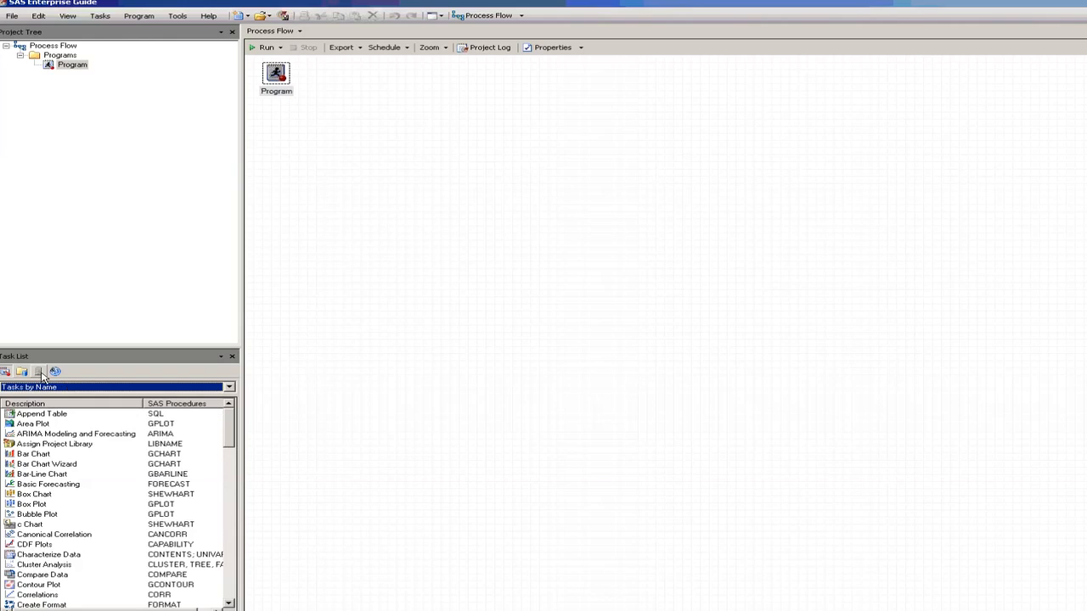
- View the SAS Folders and the Server List, and return to the Task List
click(21, 372)
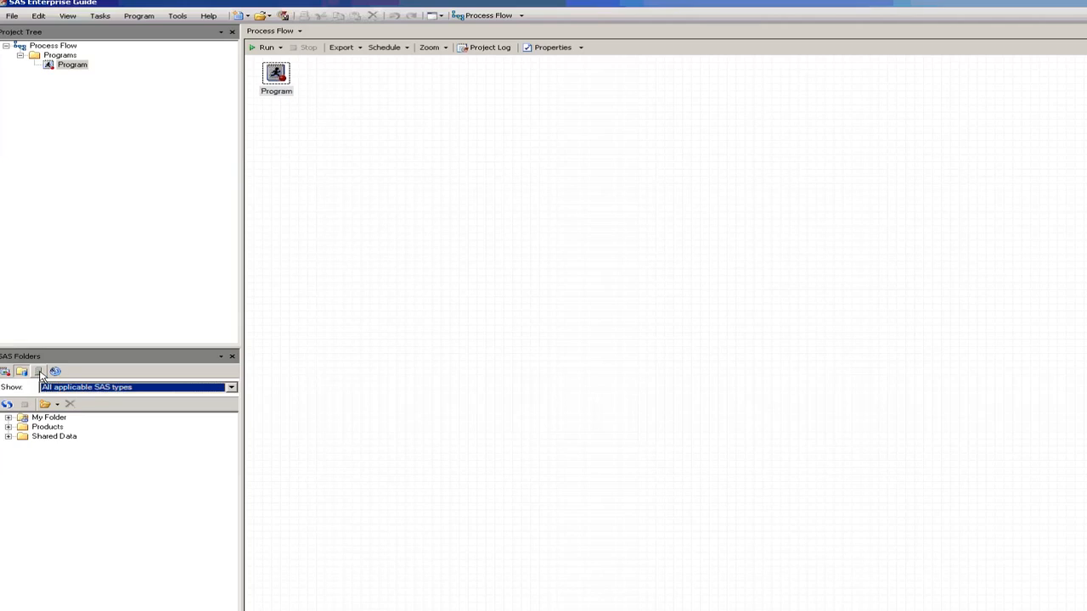
click(39, 373)
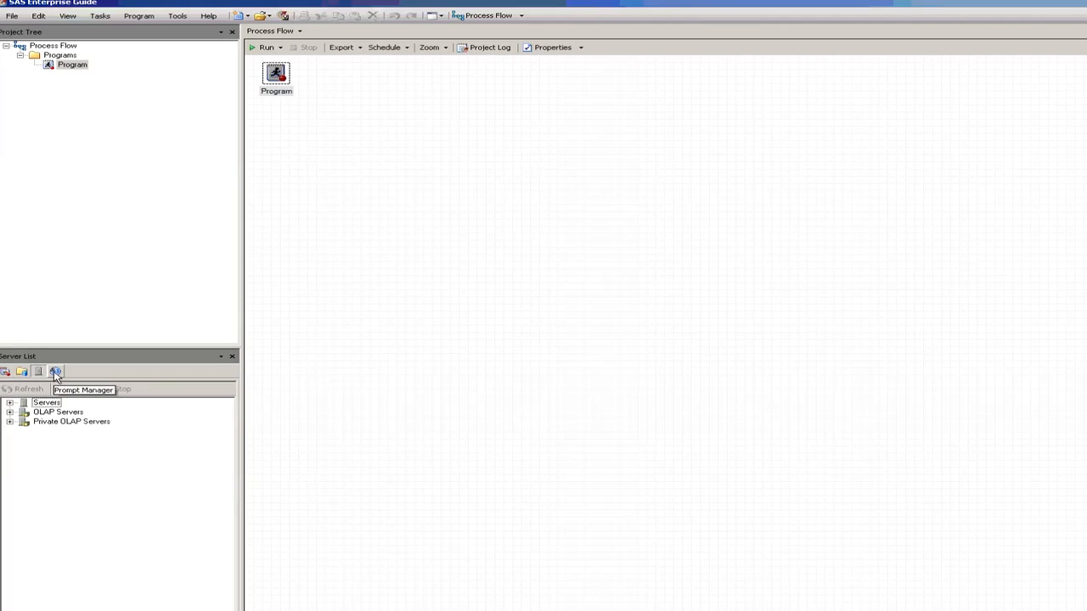
click(8, 374)
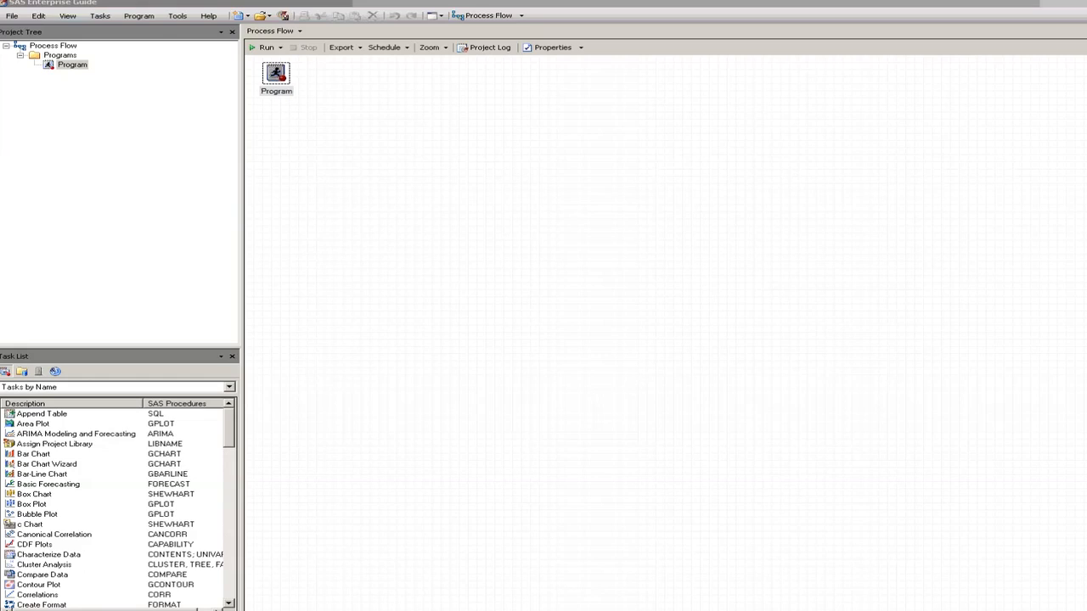
- Open Program from the process flow and run its code that imports retail_visits.txt into the retail_visits data set
click(274, 73)
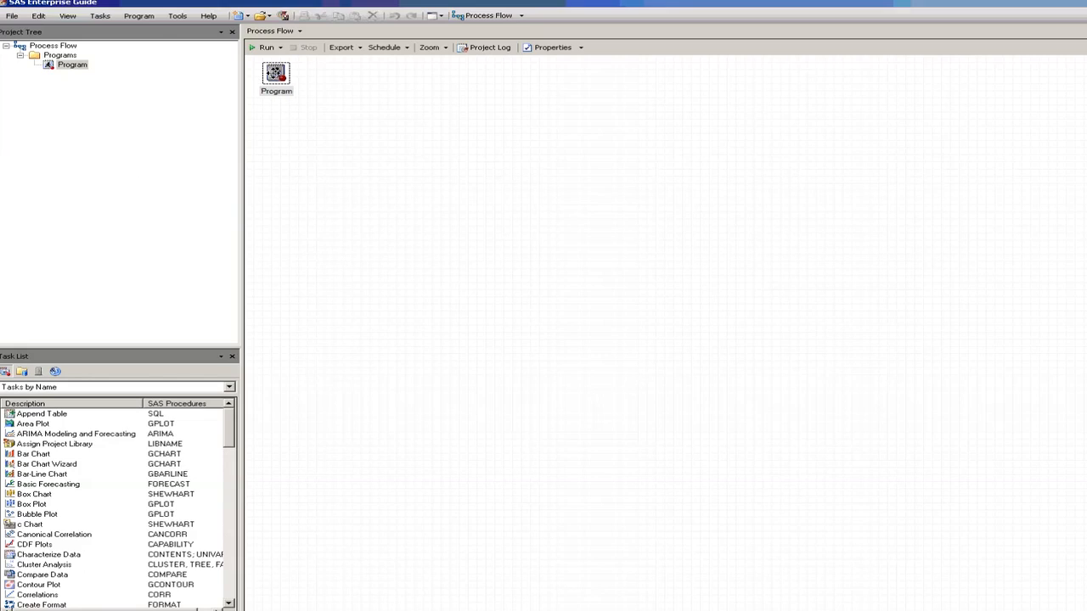
double_click(275, 73)
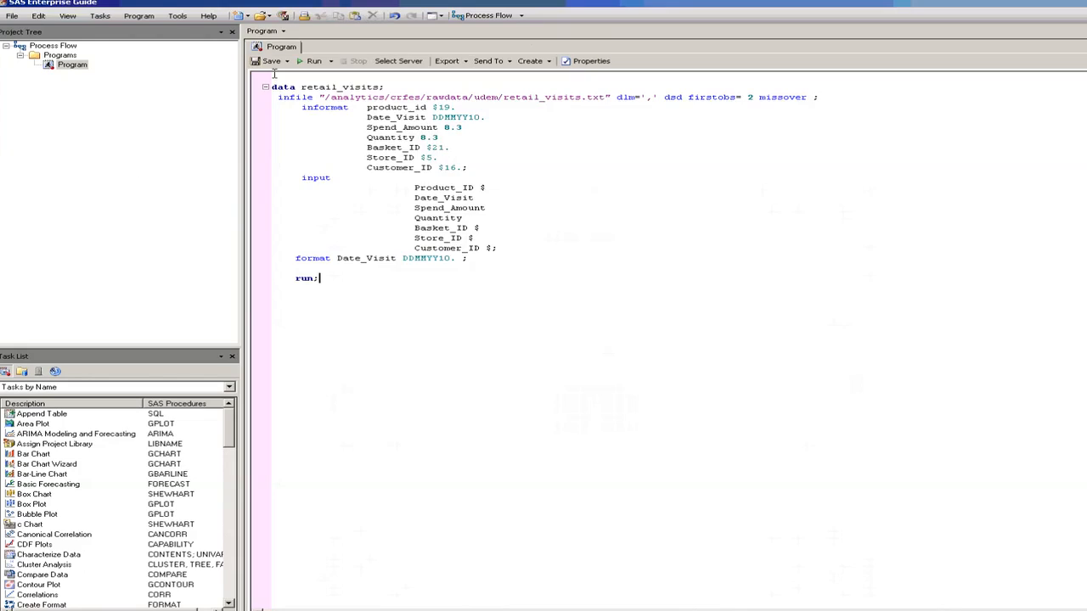
click(316, 62)
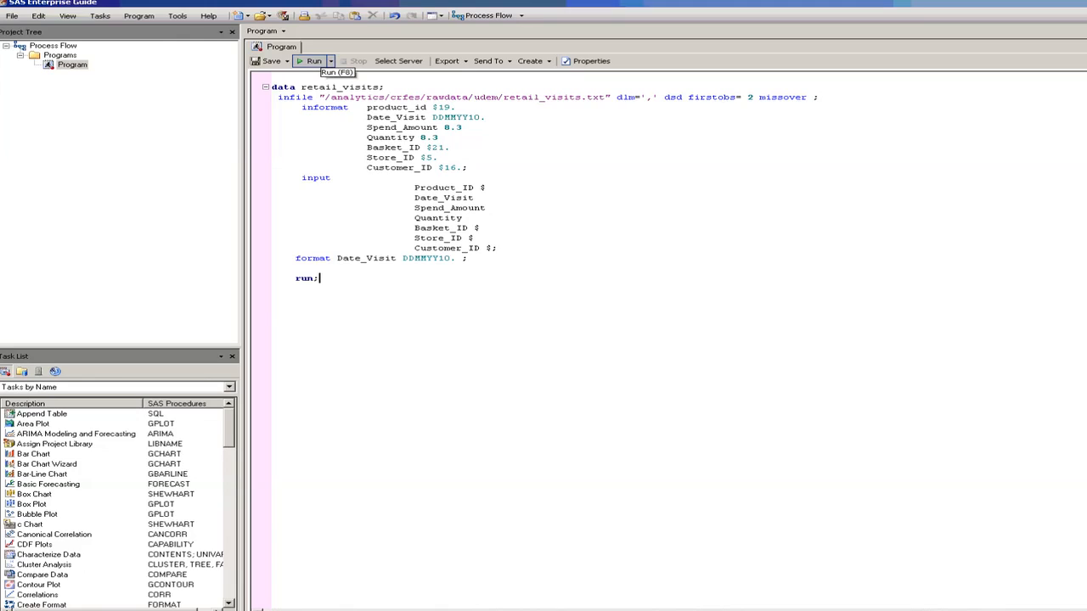
click(315, 61)
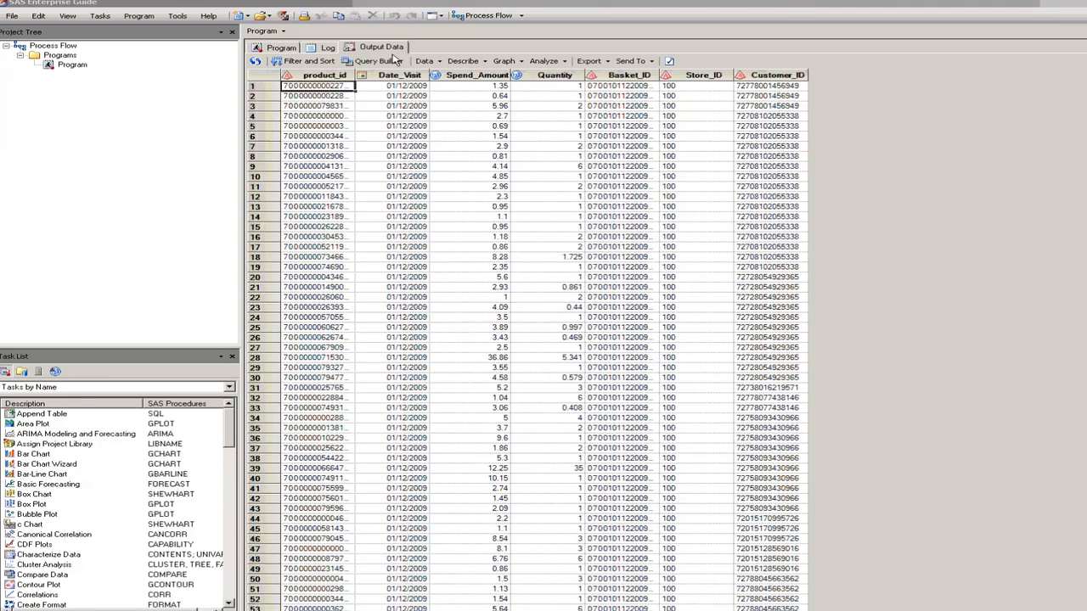
- Review the program code, the retail_visits output data and the run log
click(282, 48)
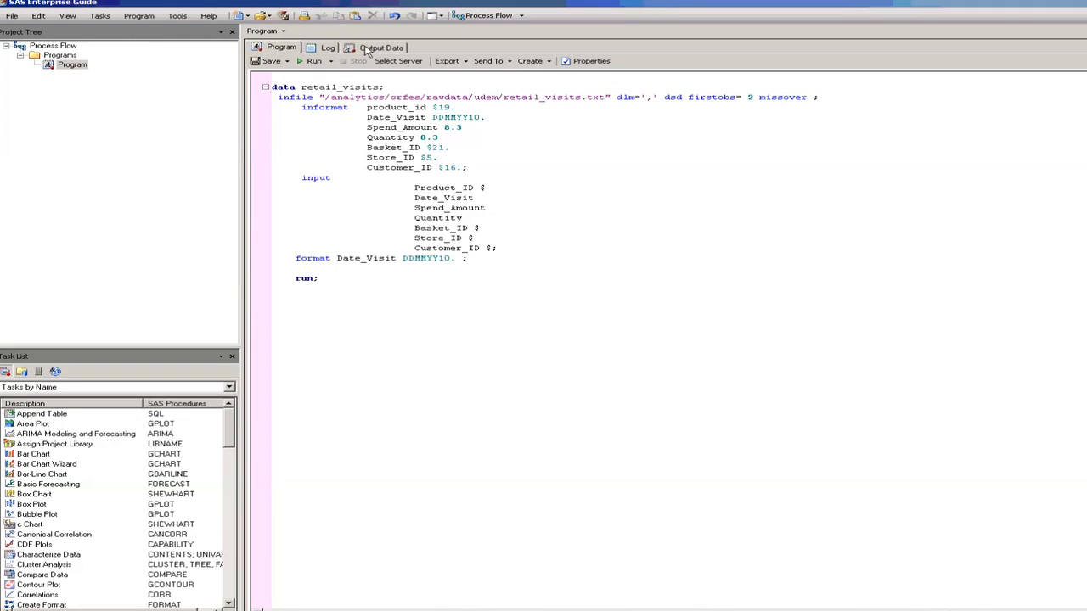
click(367, 48)
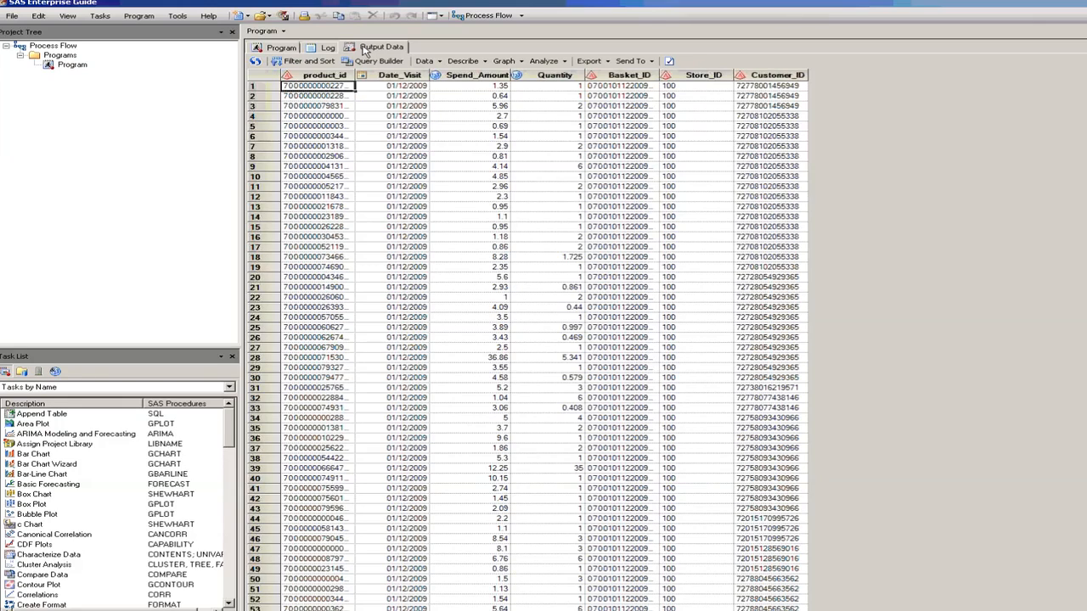
click(326, 48)
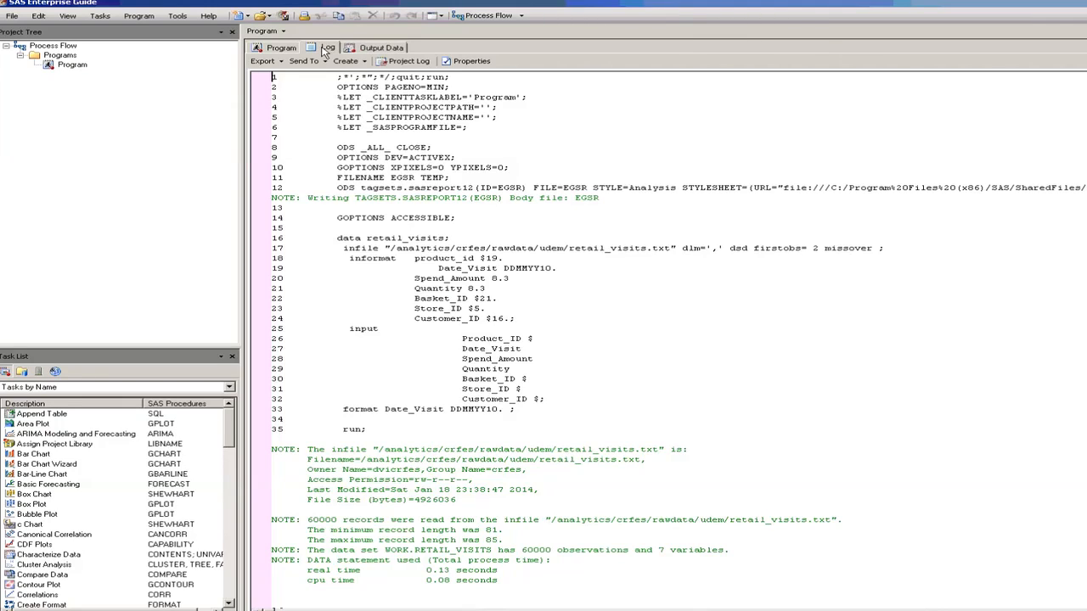
- Read the rest of the run log and highlight the notes on records read from retail_visits.txt and their record lengths
scroll(438, 329, down, 12)
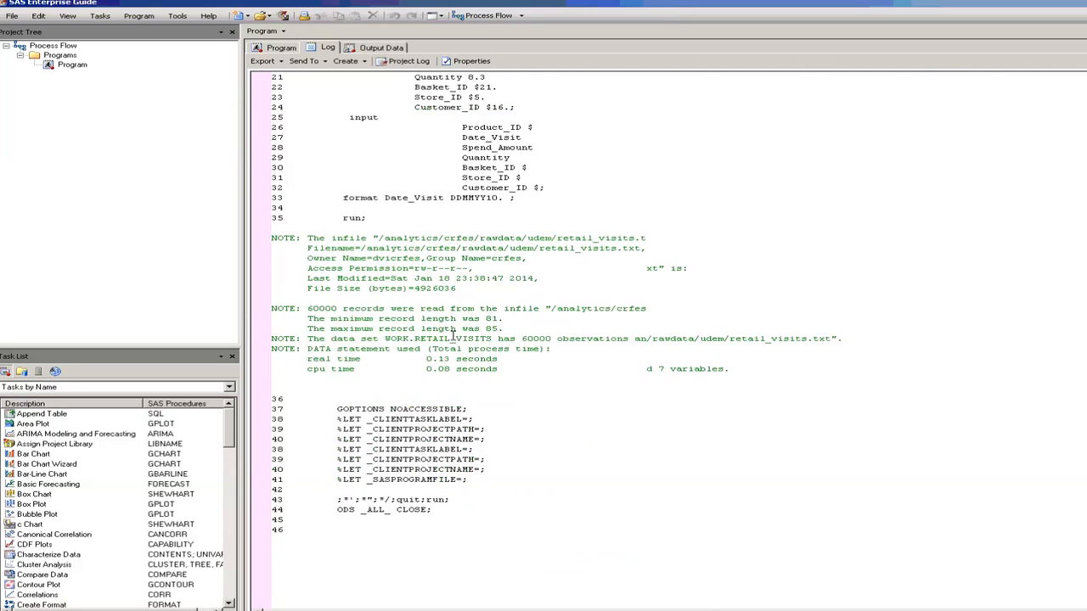
scroll(438, 329, down, 2)
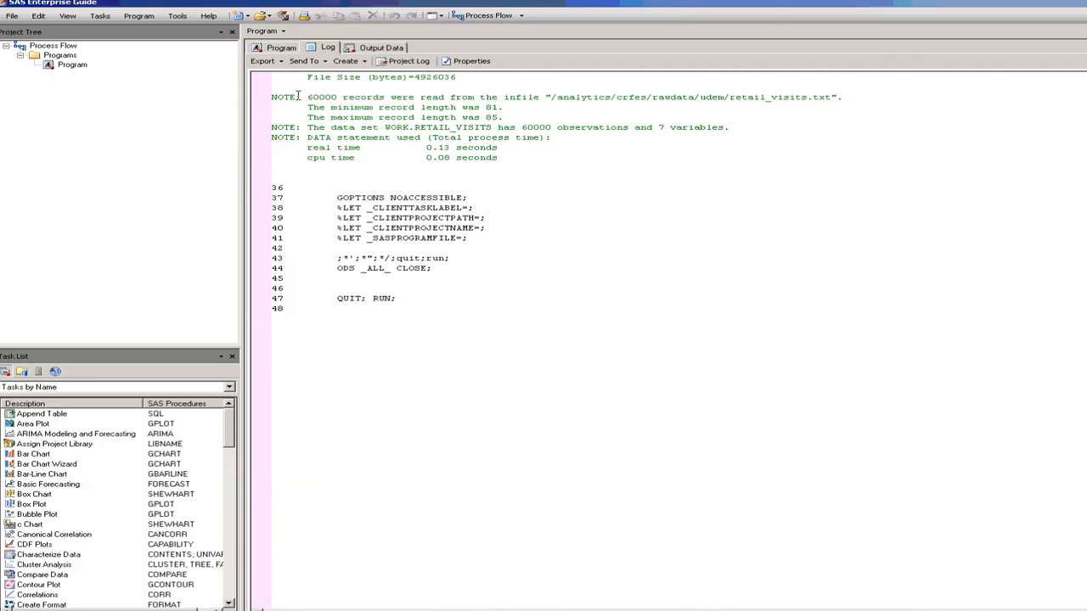
drag(306, 96, 430, 119)
click(424, 119)
- Widen the product_id, Customer_ID and Basket_ID columns in the output data so their values fit
click(382, 49)
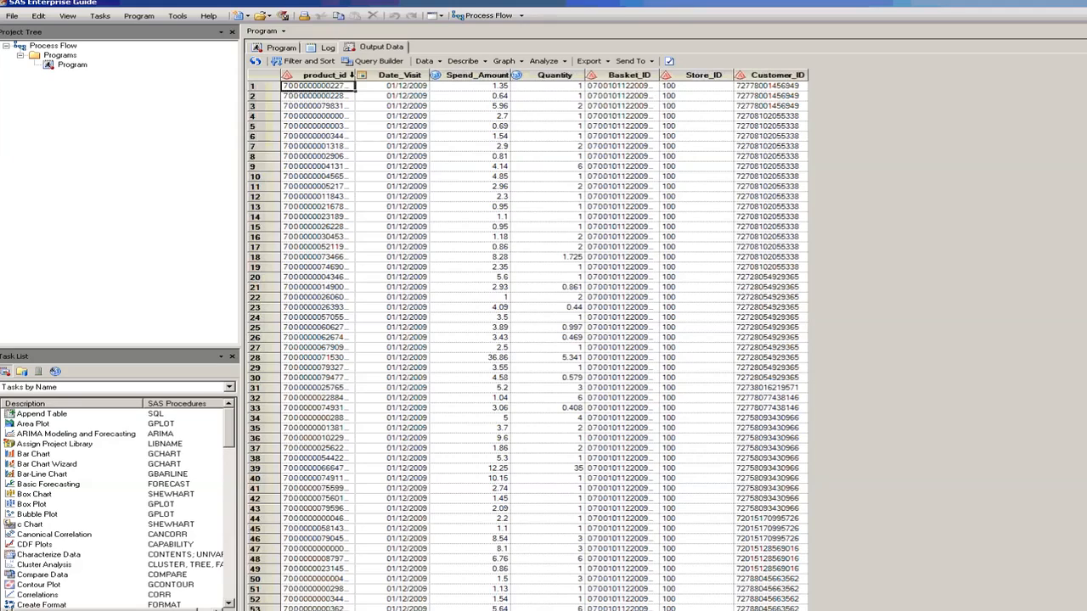
drag(355, 75, 375, 77)
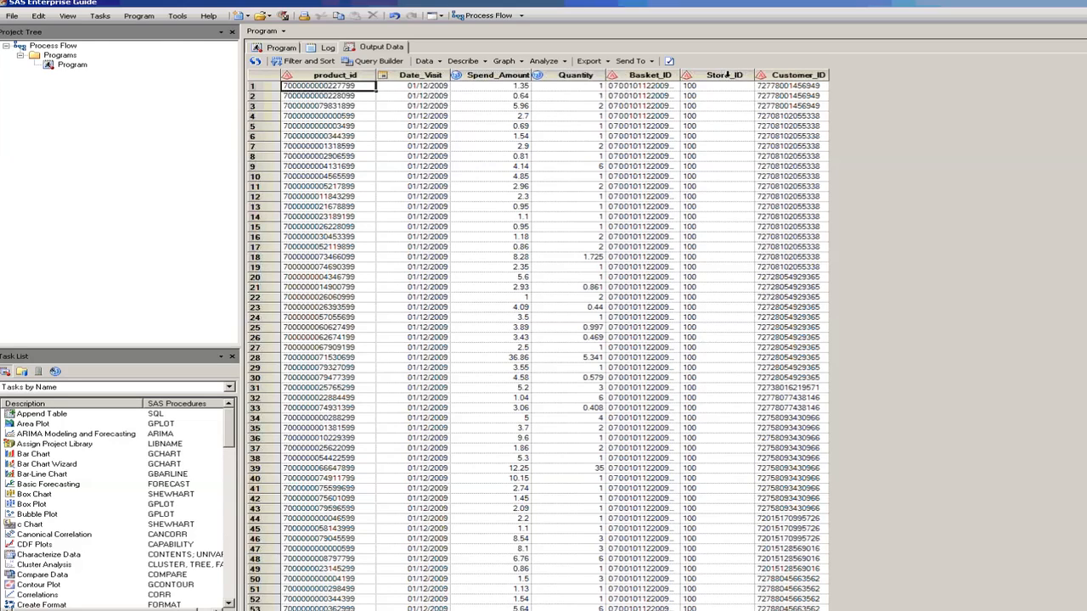
drag(830, 75, 850, 77)
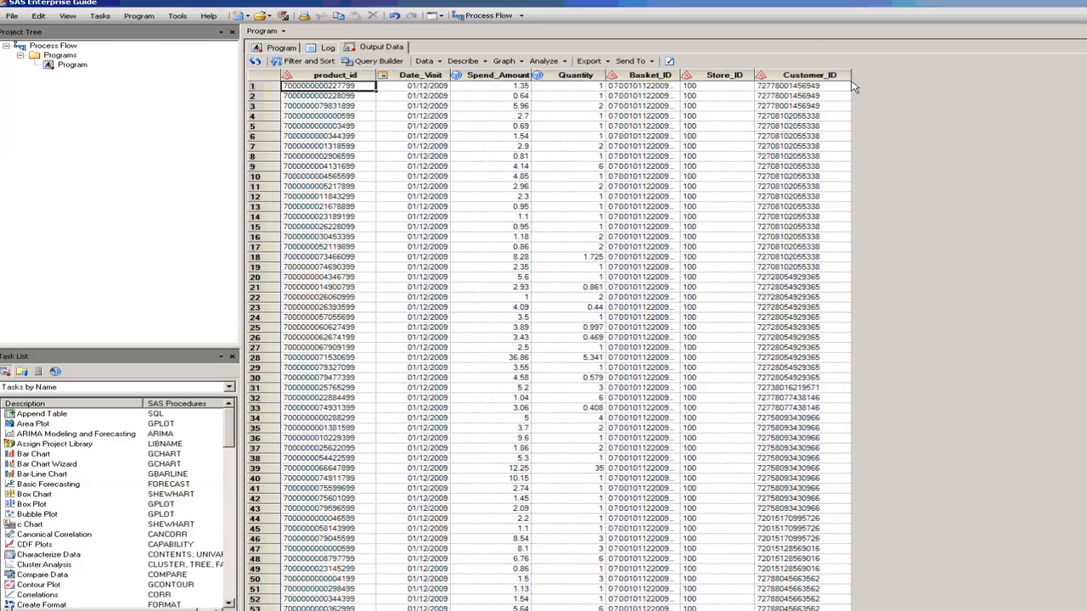
drag(680, 76, 727, 80)
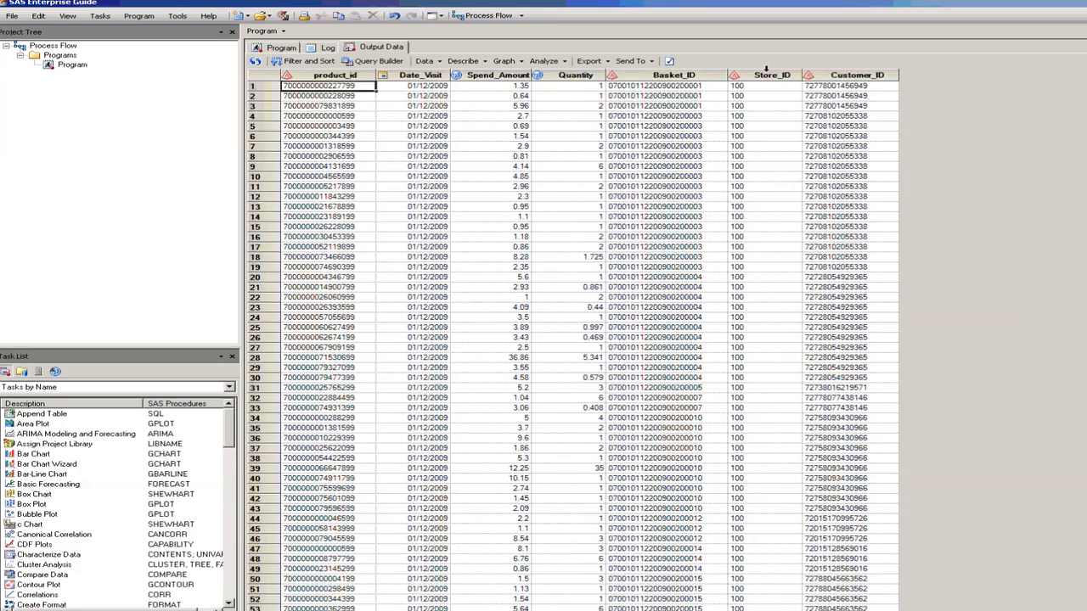
- Examine the Store_ID column of the output data down to the last row and return to the first row
click(762, 74)
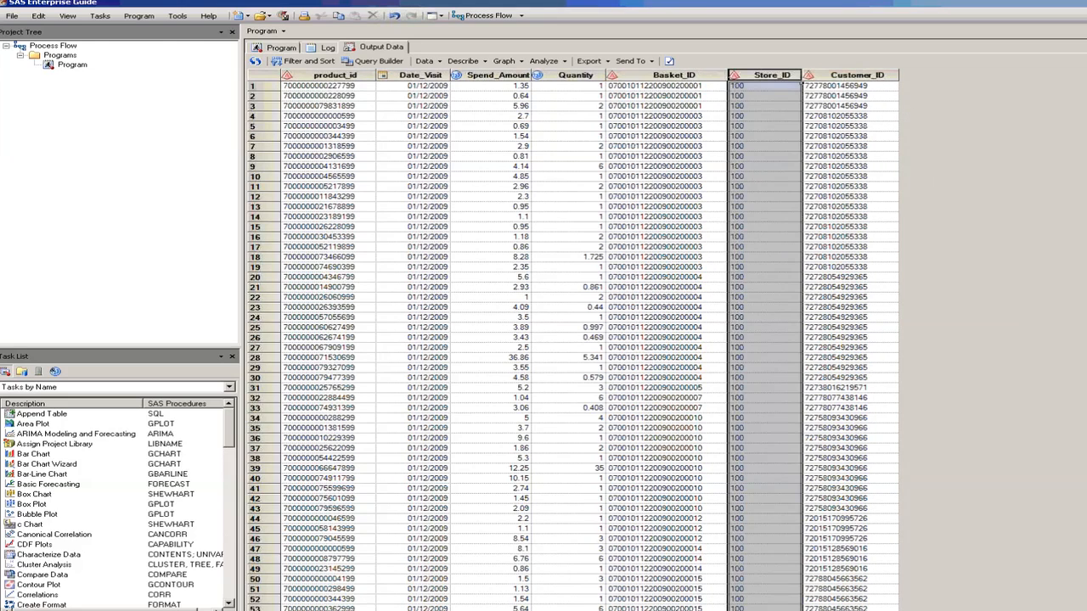
scroll(922, 286, down, 13)
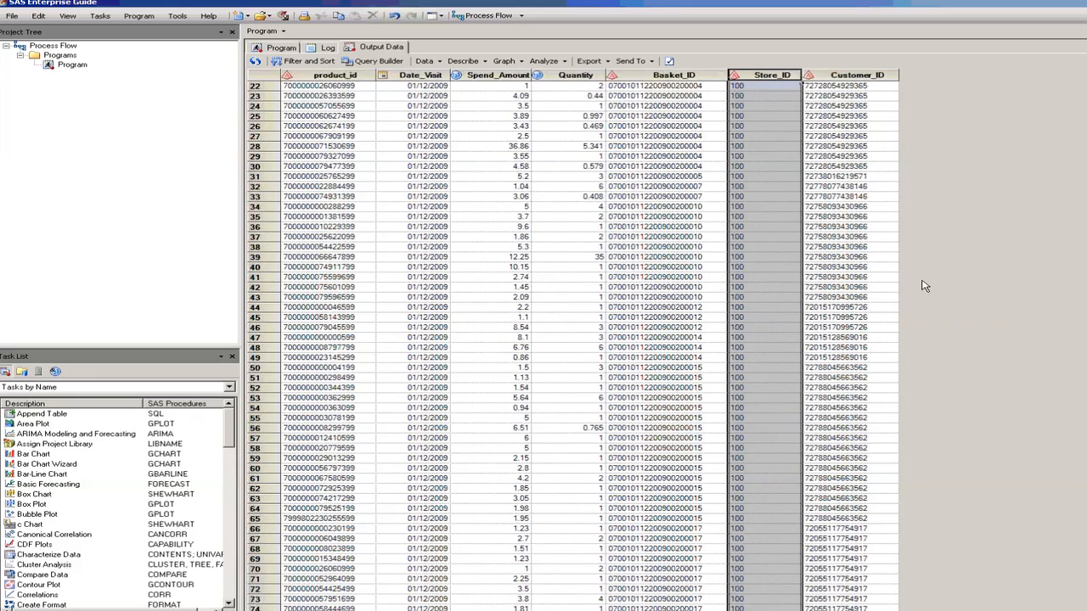
scroll(921, 285, down, 11)
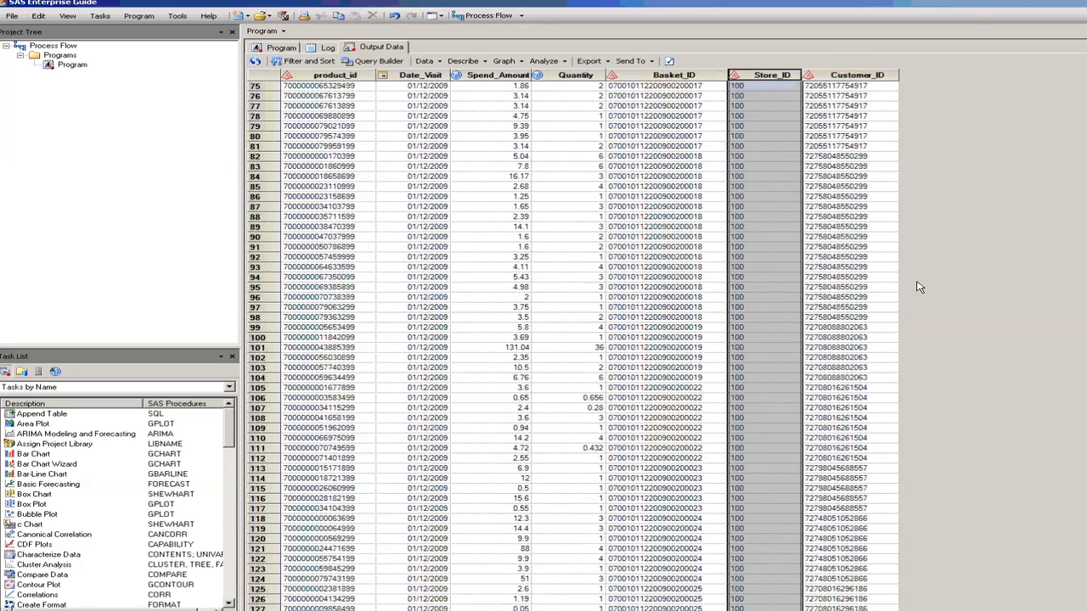
scroll(920, 287, down, 19)
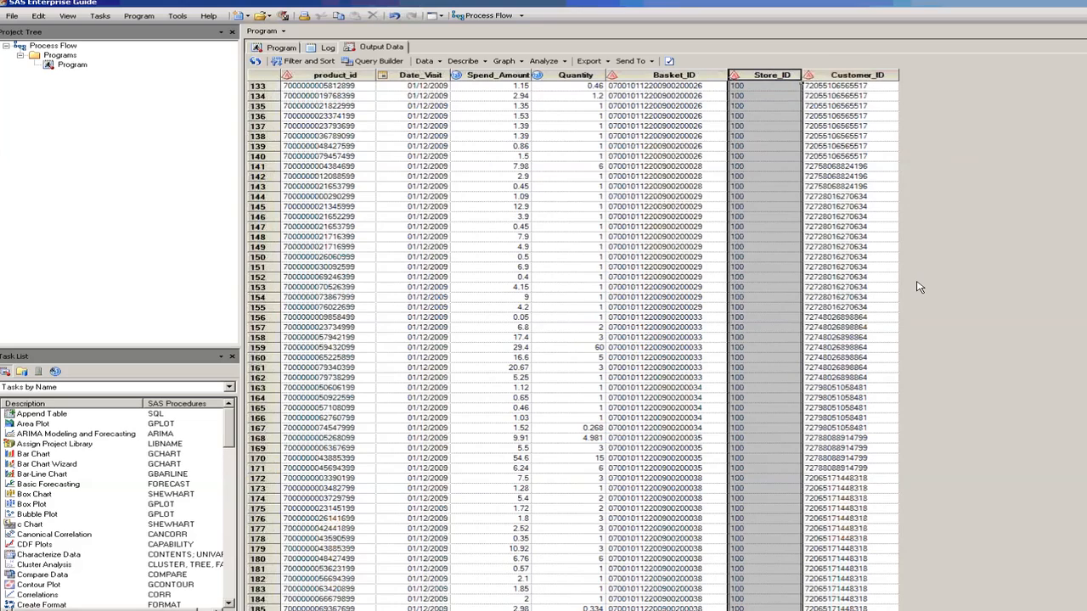
scroll(920, 288, down, 9)
scroll(918, 287, down, 20)
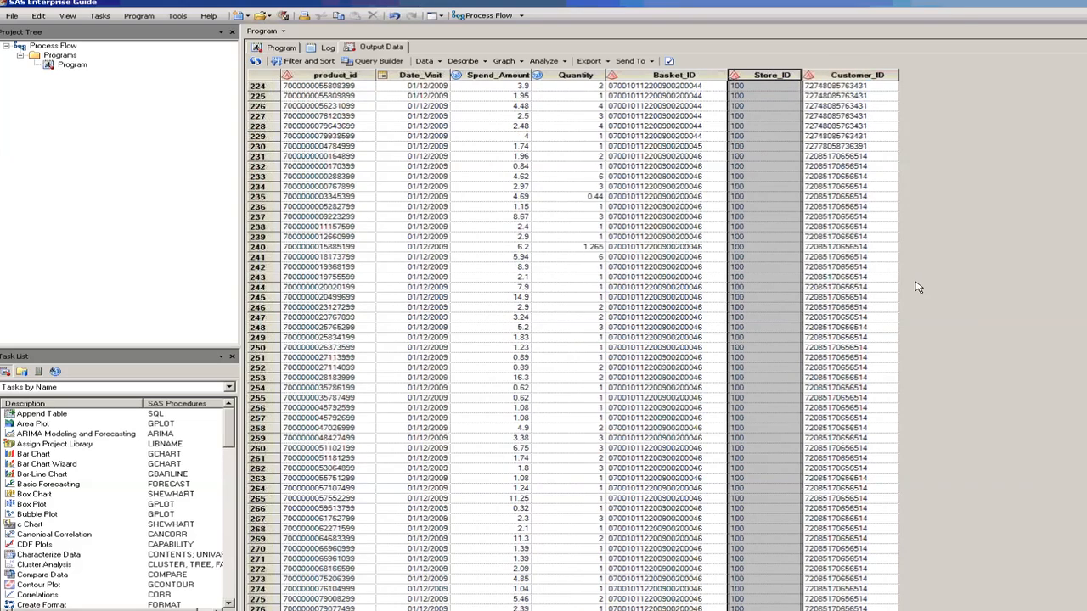
scroll(917, 287, down, 8)
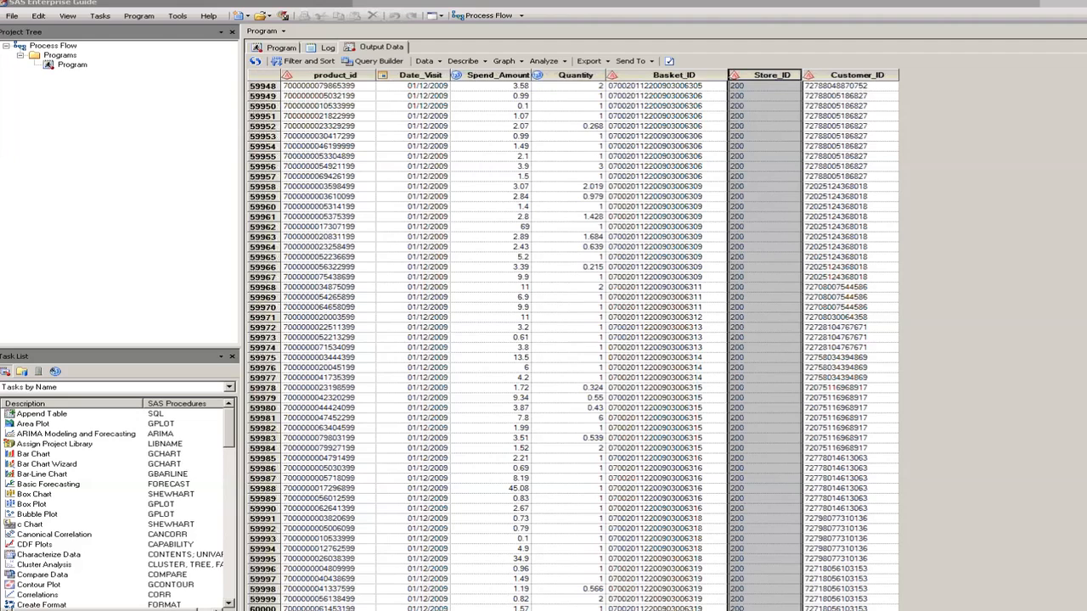
key(ctrl+Home)
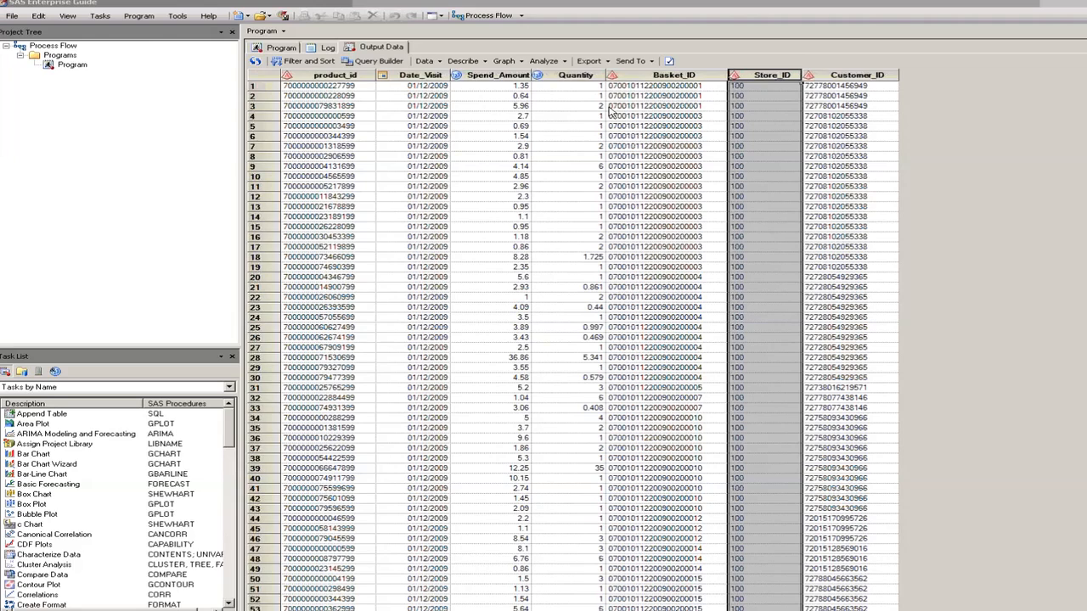
- Return to the process flow, select the RETAIL_VISITS data set and show the Task List as Tasks by Category
click(279, 44)
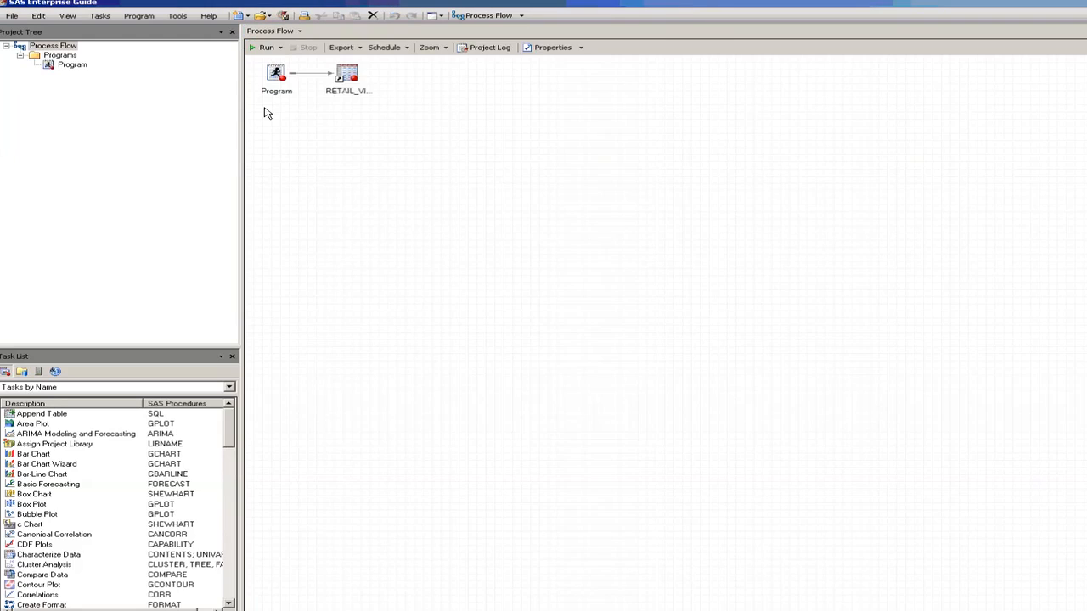
click(347, 71)
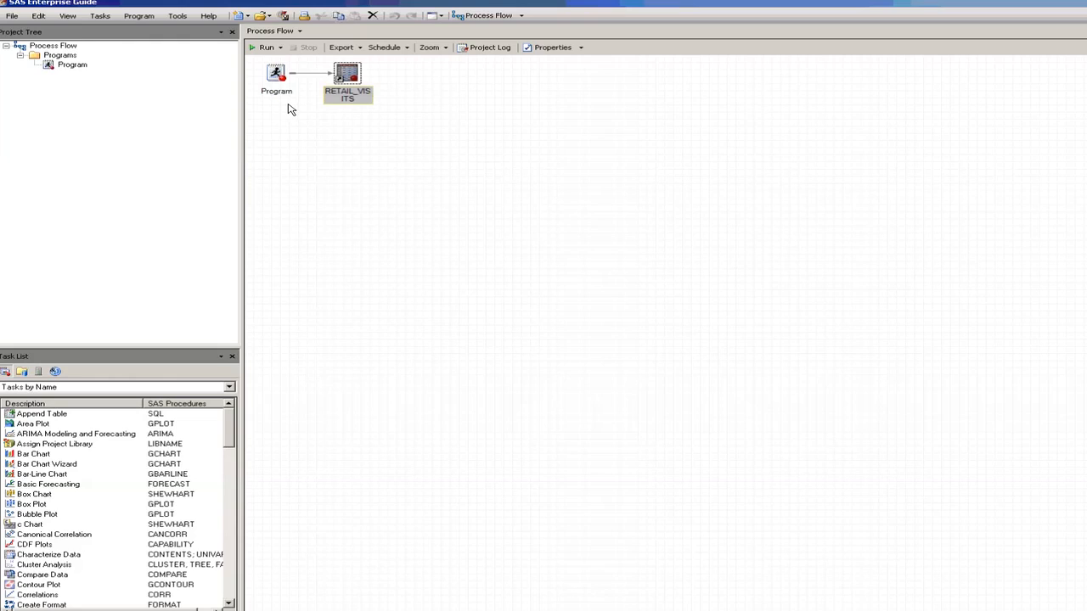
mouse_move(339, 75)
click(229, 388)
click(158, 398)
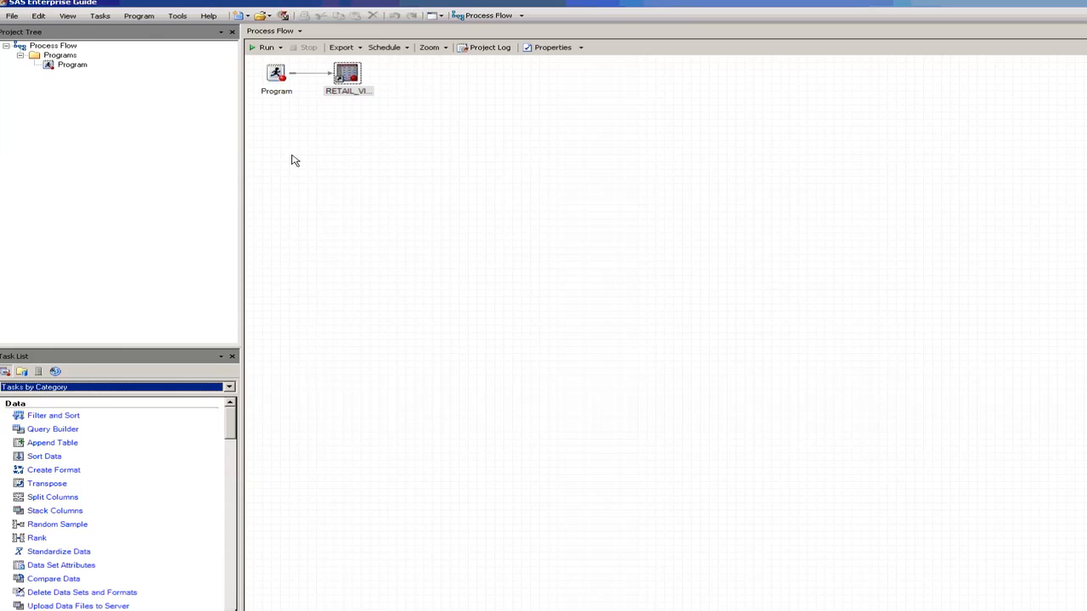
- Open the RETAIL_VISITS data and examine the Store_ID values and the groups of rows sharing the same Customer_ID
double_click(346, 79)
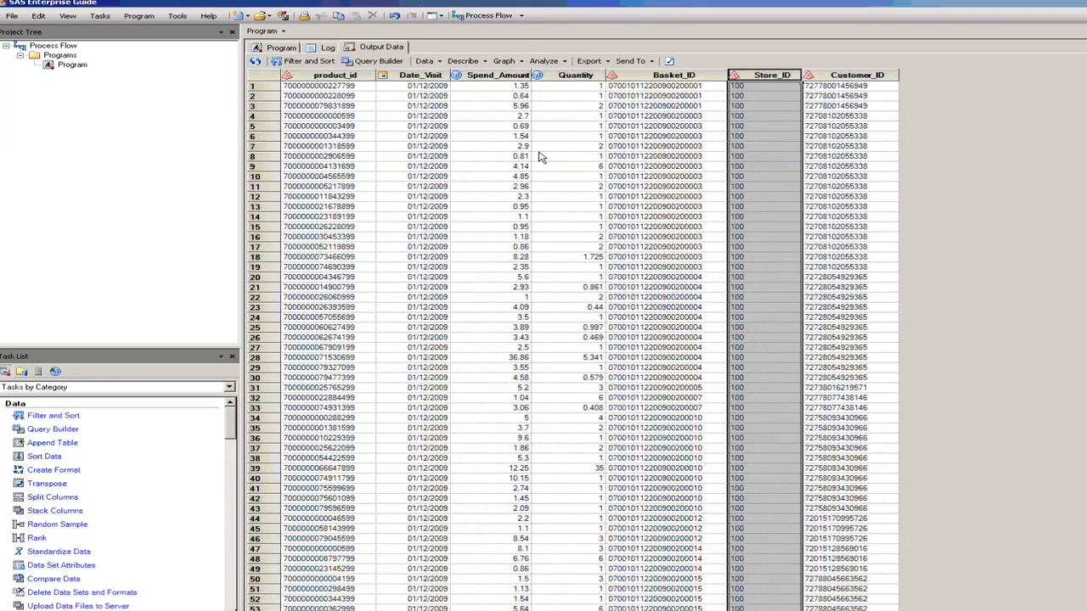
click(840, 146)
click(751, 150)
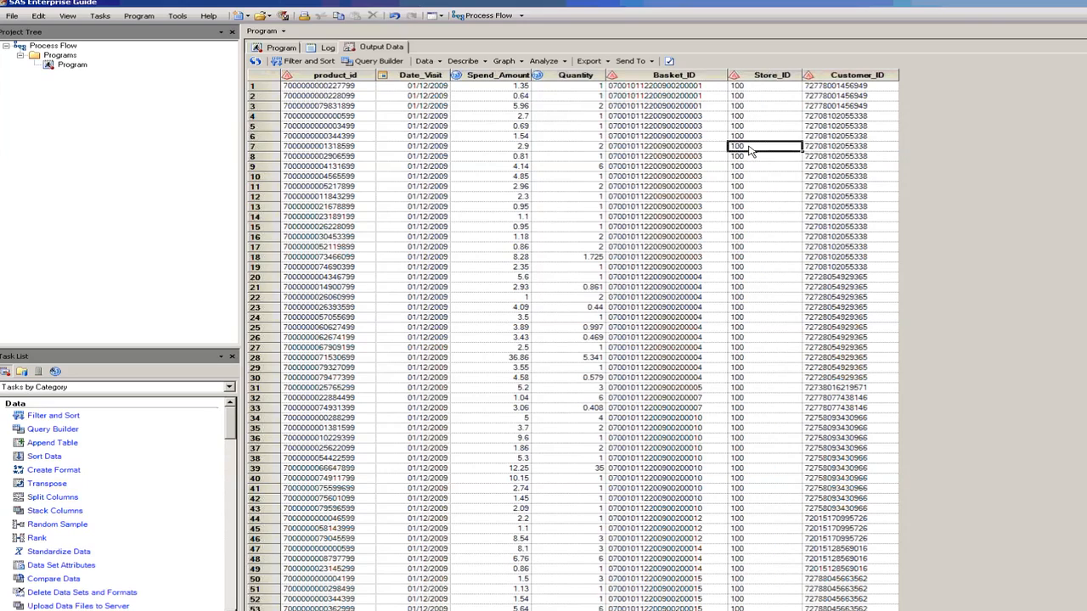
click(752, 88)
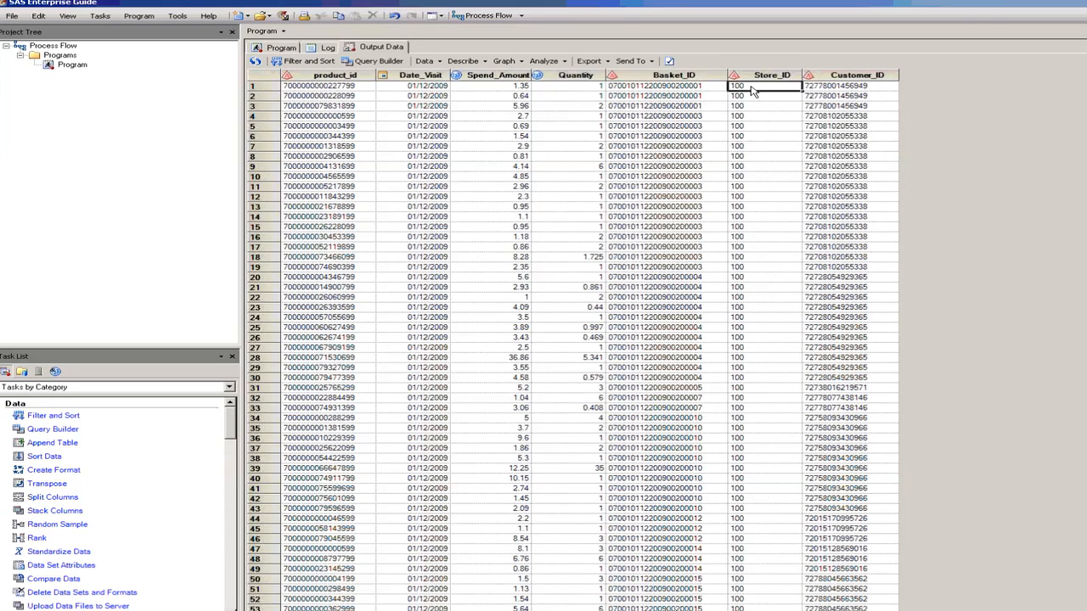
drag(752, 91, 774, 610)
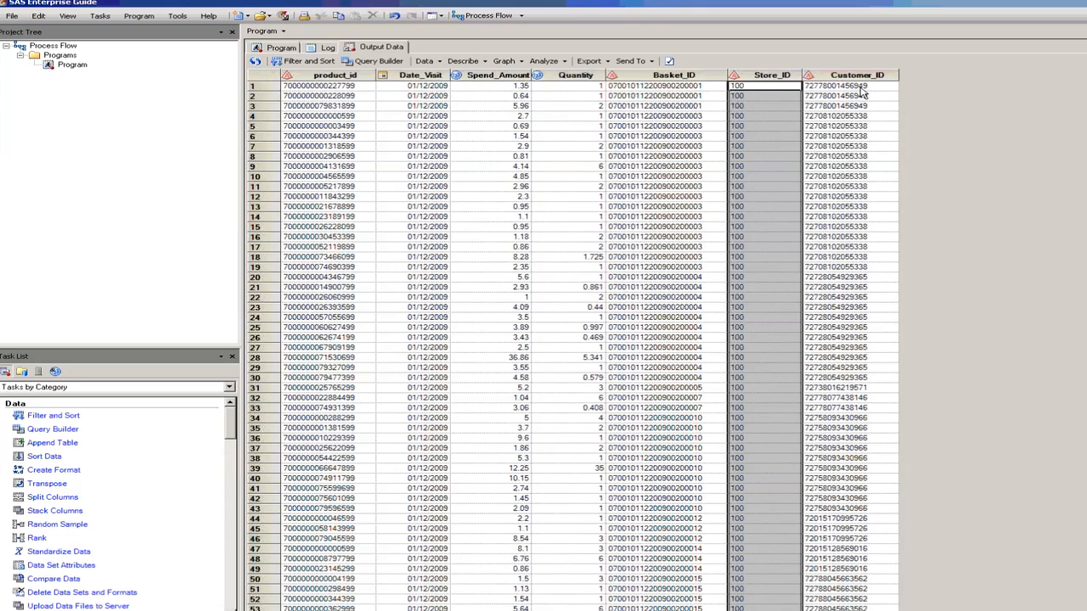
drag(860, 87, 867, 109)
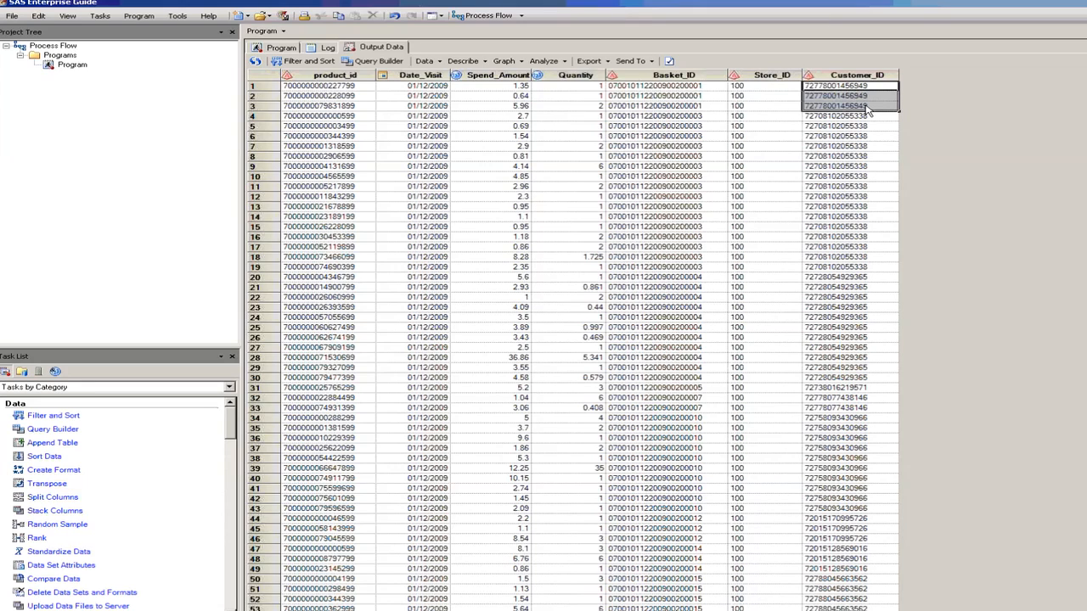
click(843, 118)
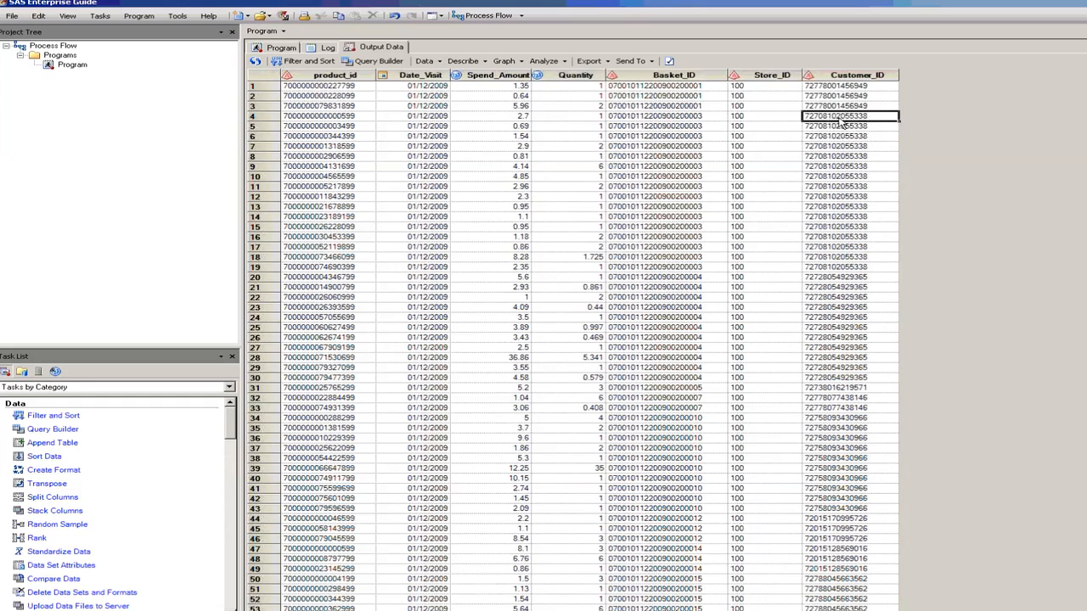
drag(843, 119, 851, 269)
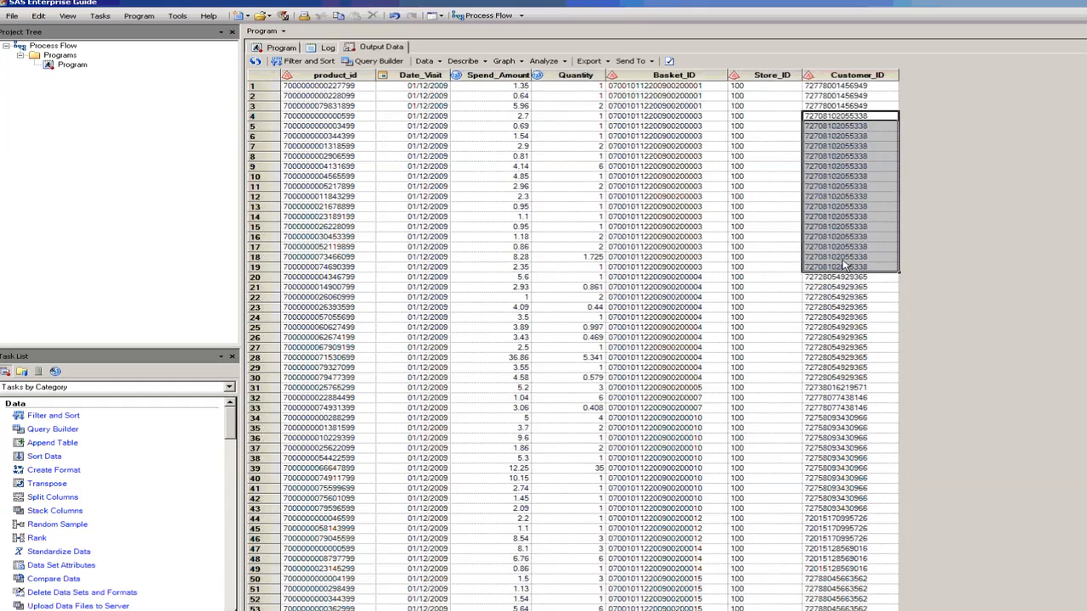
click(840, 279)
drag(836, 308, 836, 384)
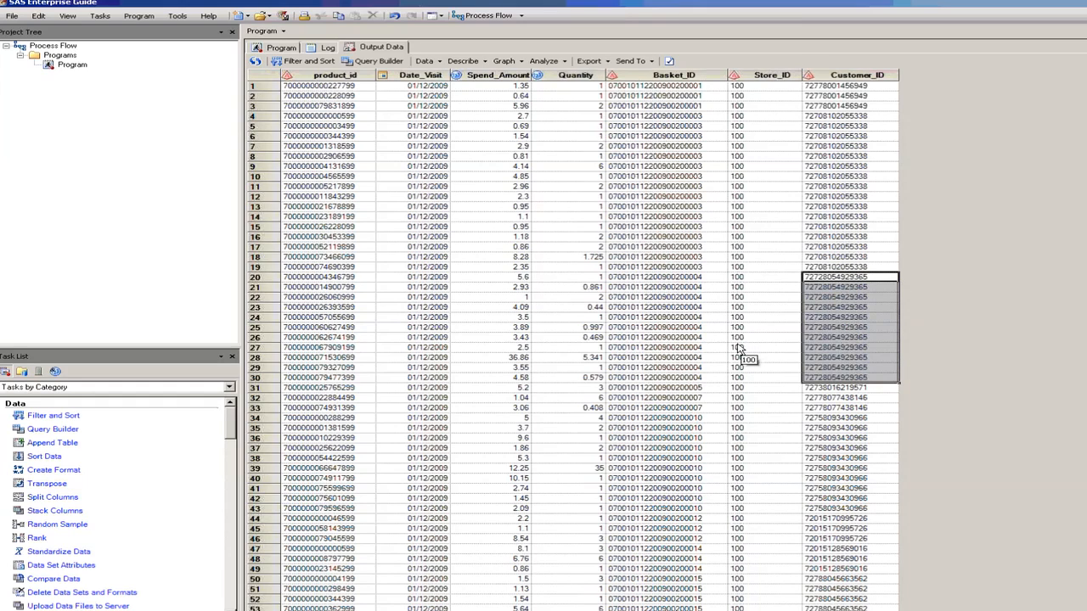
- Go back to the process flow and open the Filter and Sort task for the RETAIL_VISITS data set
click(283, 48)
click(264, 30)
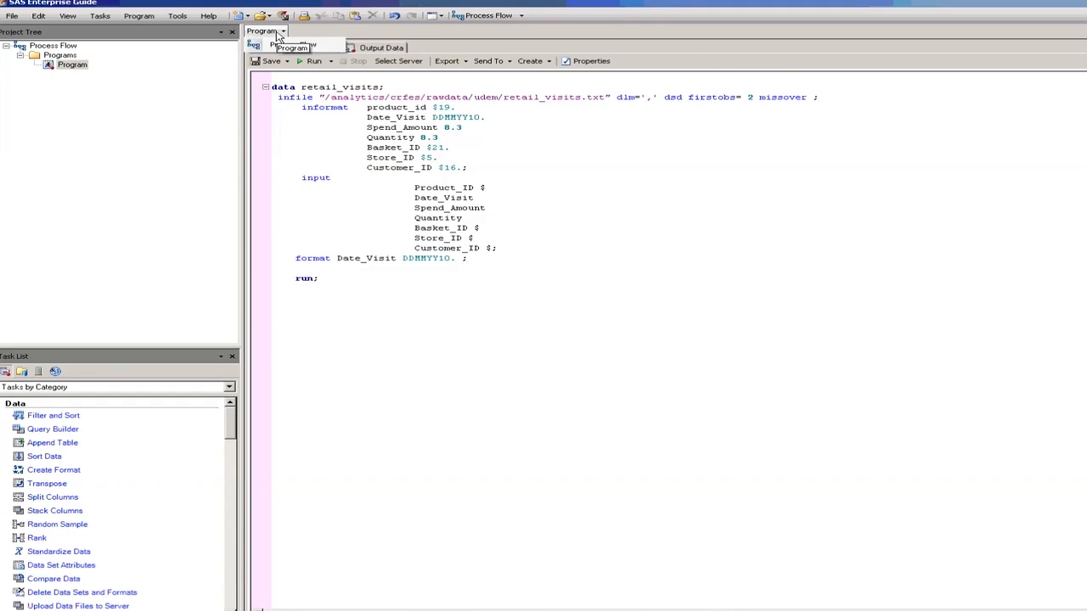
click(270, 40)
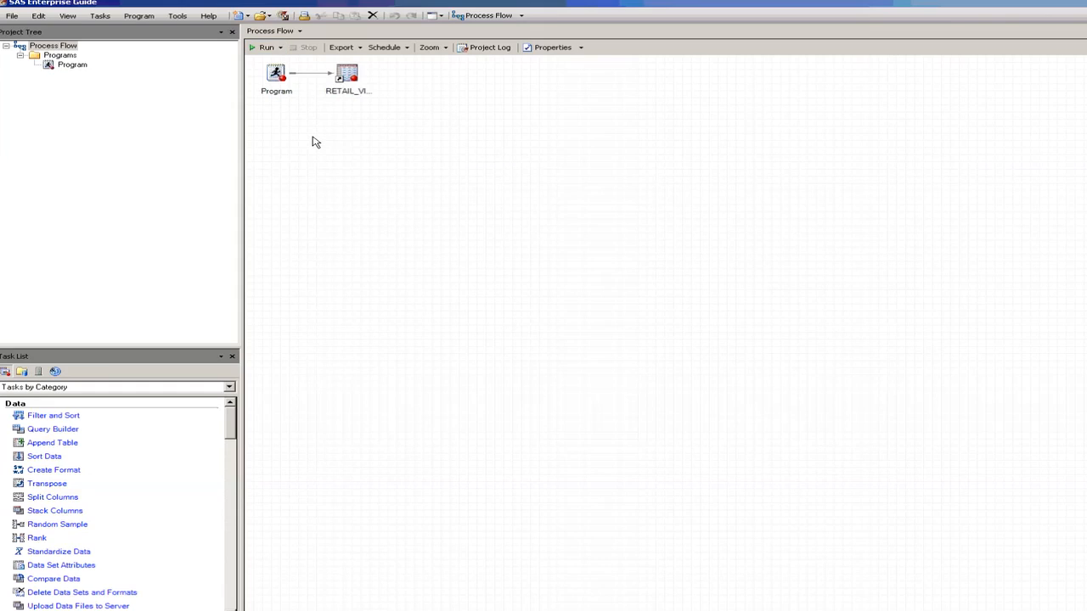
click(348, 76)
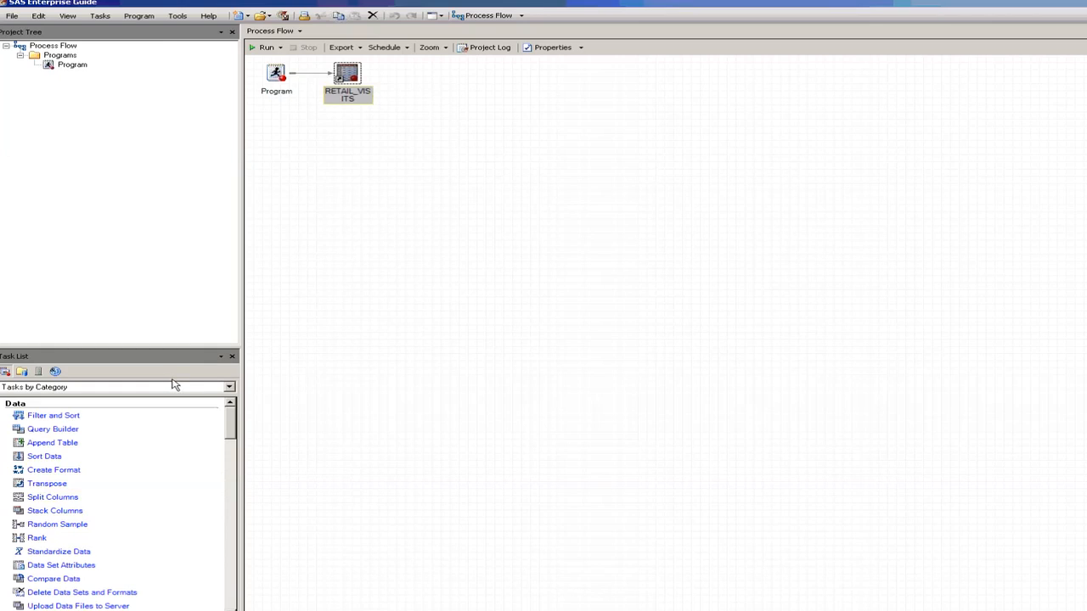
click(43, 420)
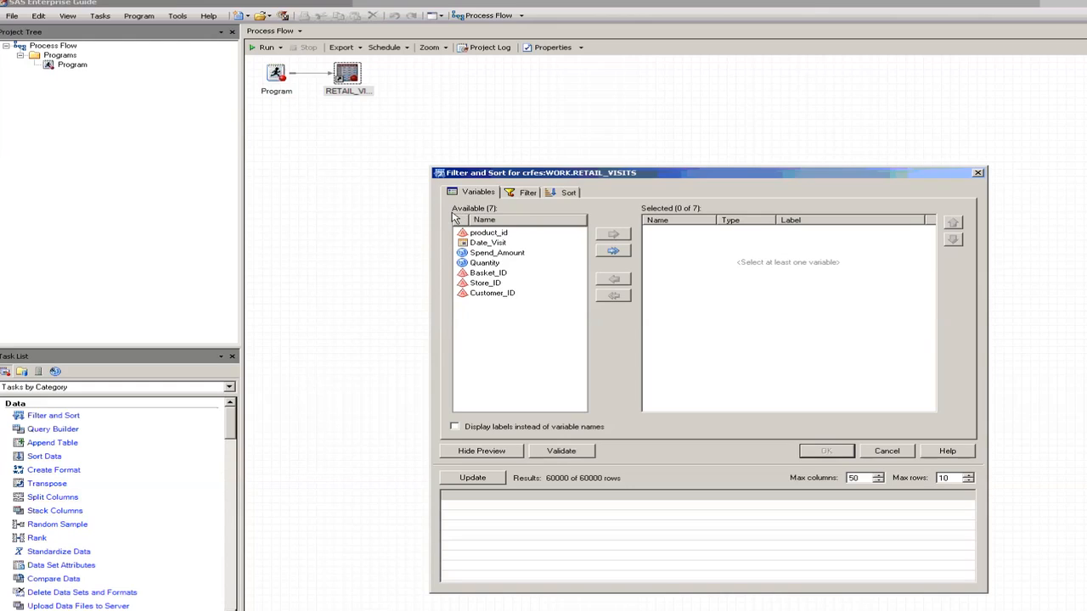
- Add product_id, Spend_Amount, Quantity, Basket_ID, Store_ID and Customer_ID to the selected variables, leaving out Date_Visit, and update the preview
click(500, 235)
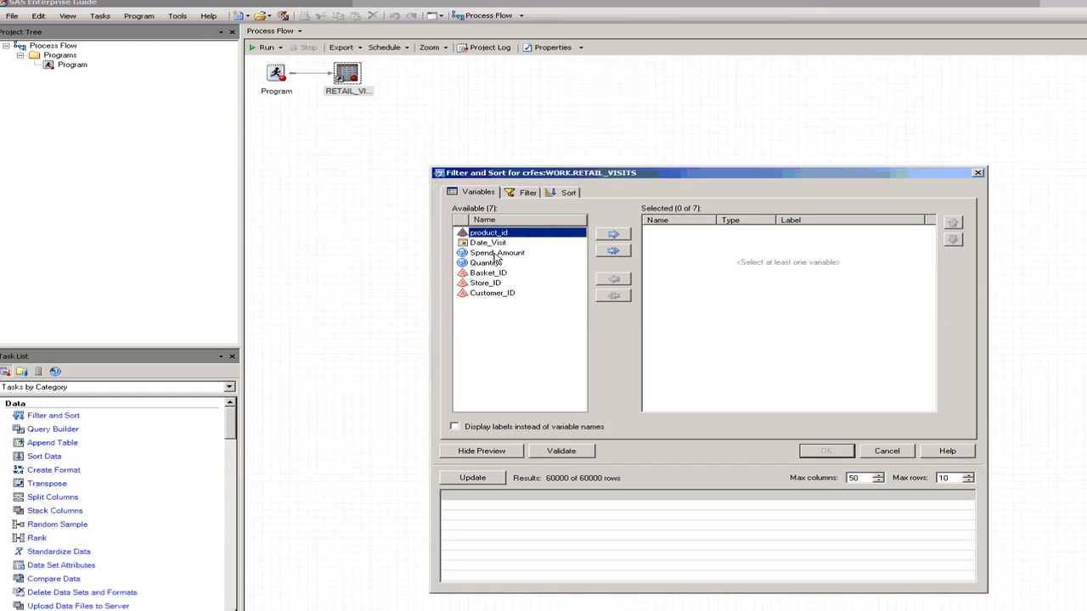
ctrl+click(494, 254)
ctrl+click(488, 265)
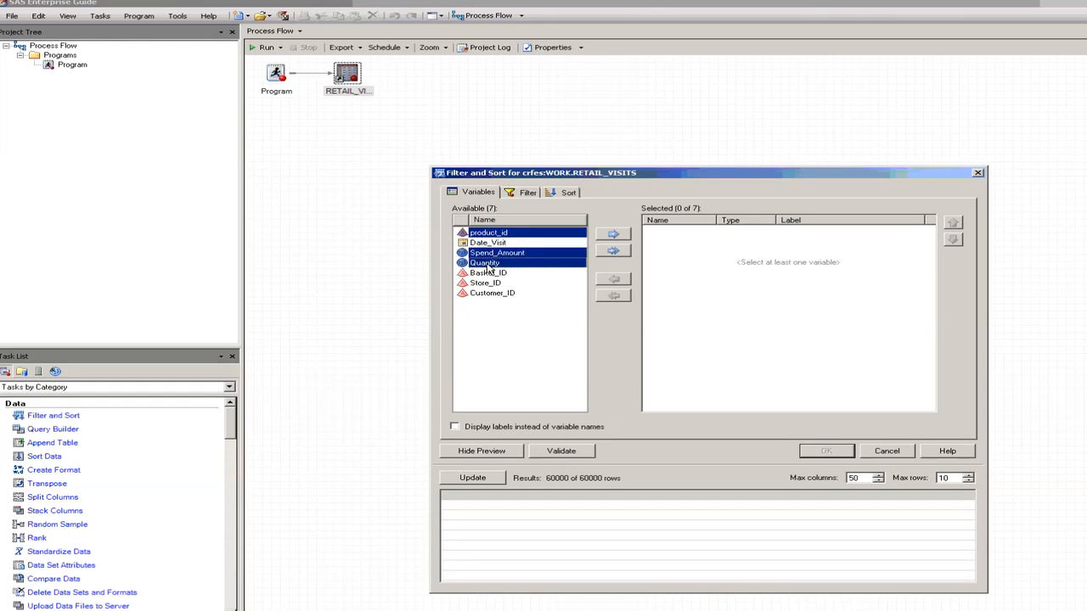
ctrl+click(490, 273)
ctrl+click(490, 283)
ctrl+click(491, 294)
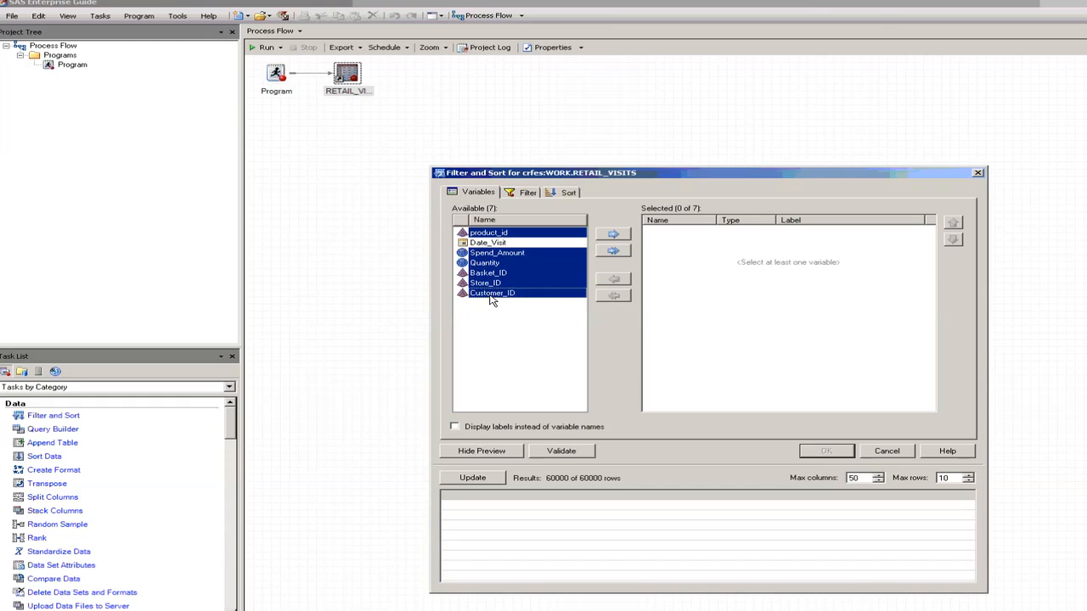
click(613, 234)
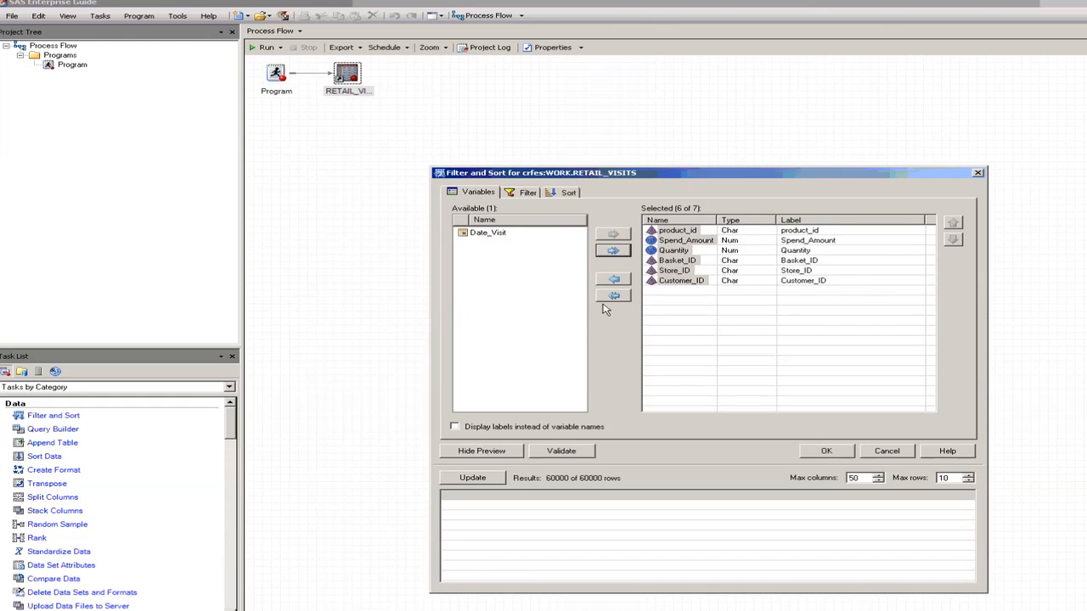
click(485, 481)
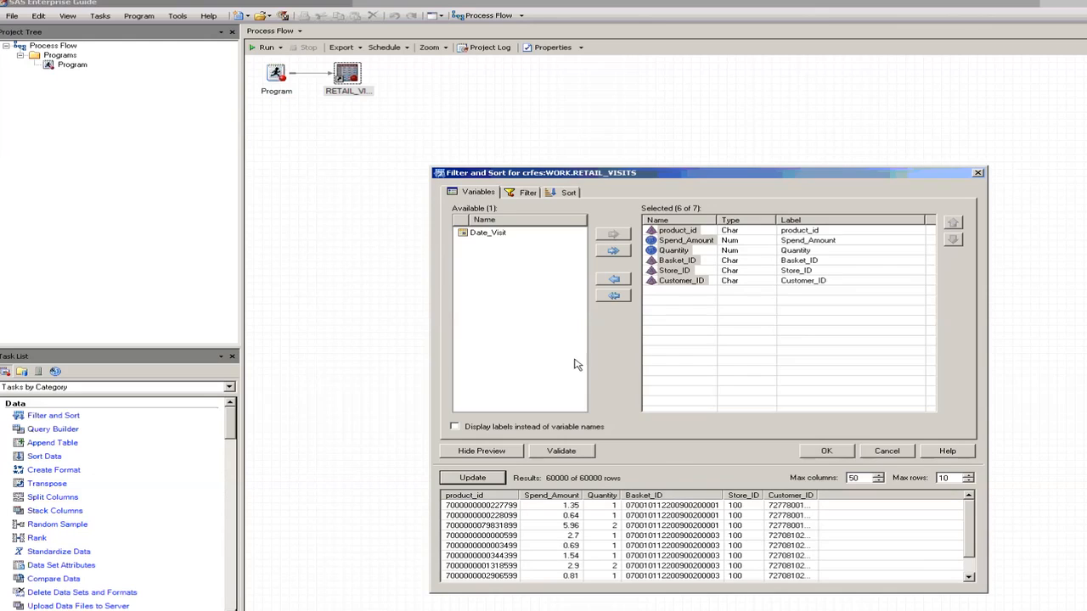
- Define a filter condition for the data set where Store_ID is Equal to 100
click(531, 193)
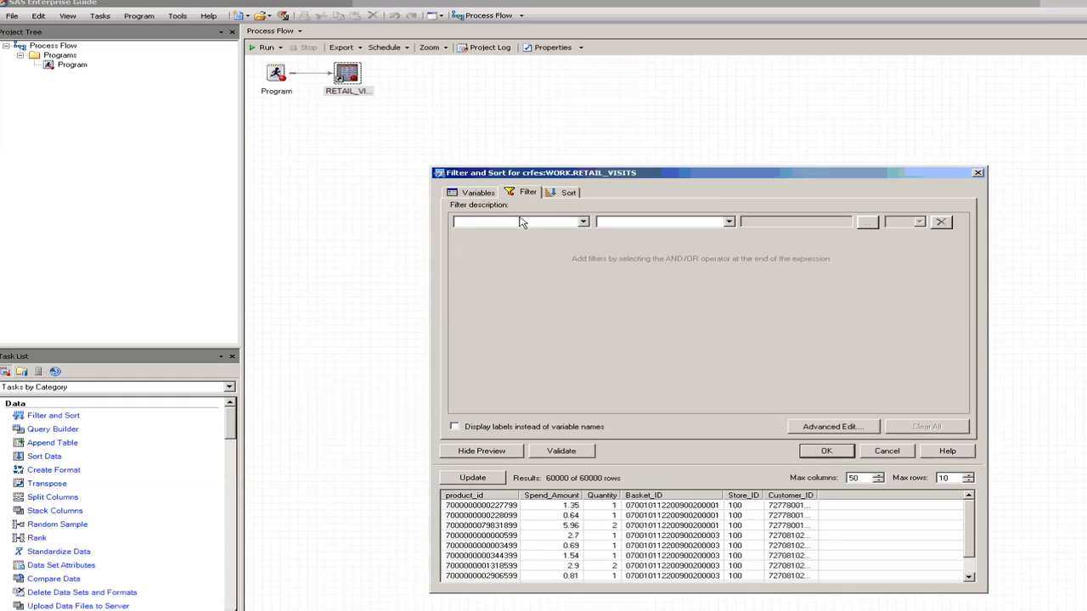
click(584, 223)
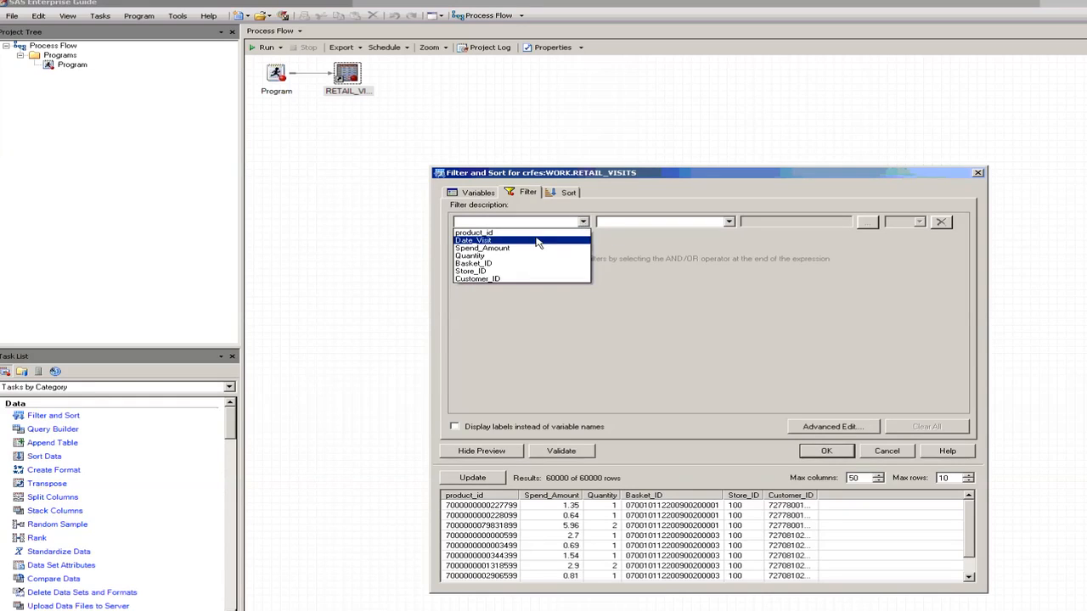
click(515, 272)
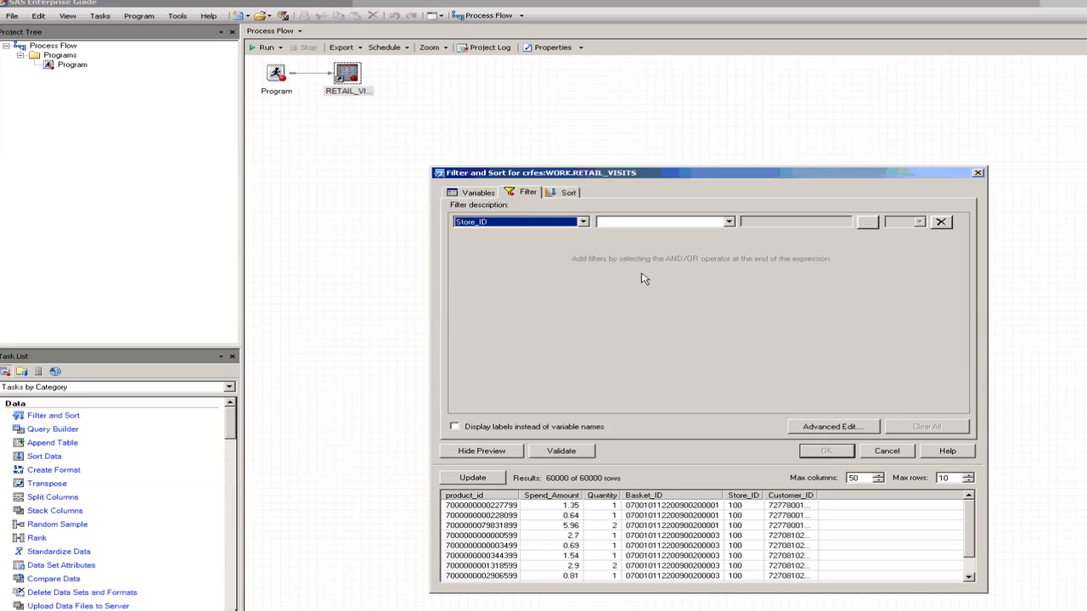
click(728, 223)
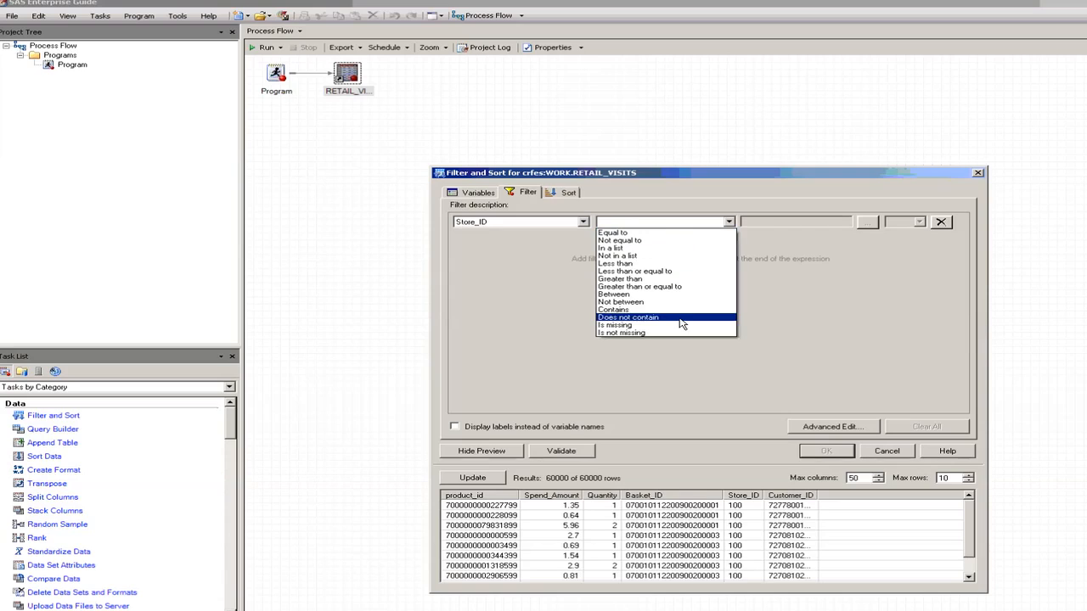
click(671, 232)
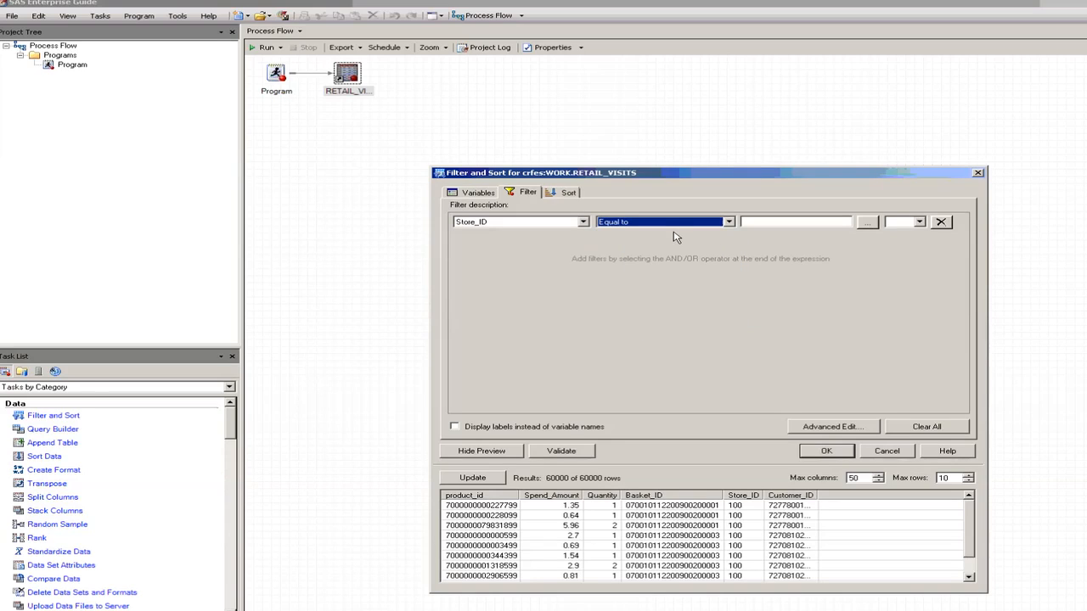
key(Tab)
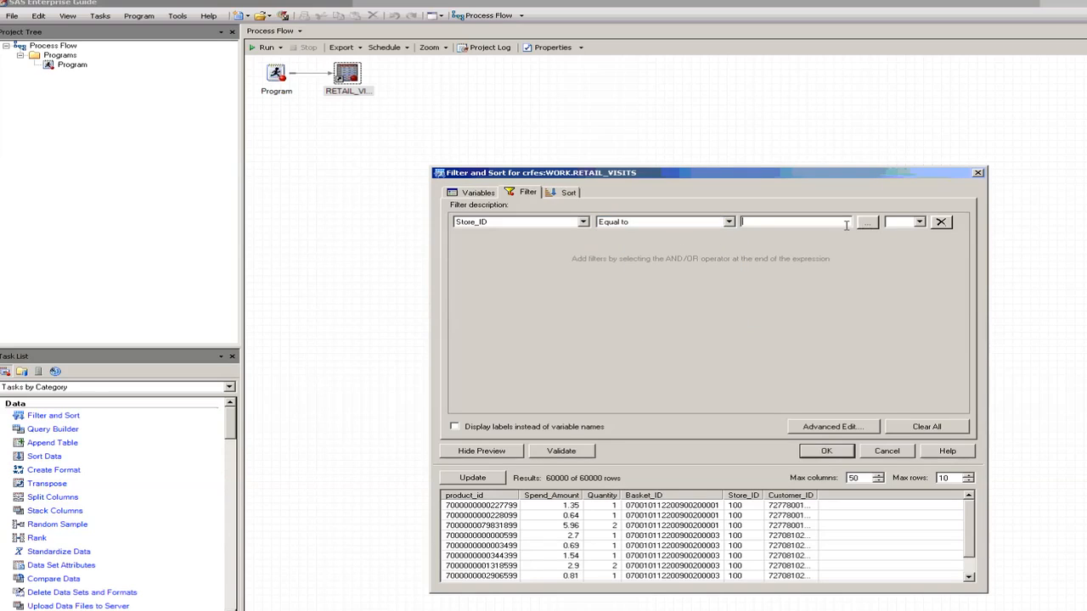
text(100)
click(864, 224)
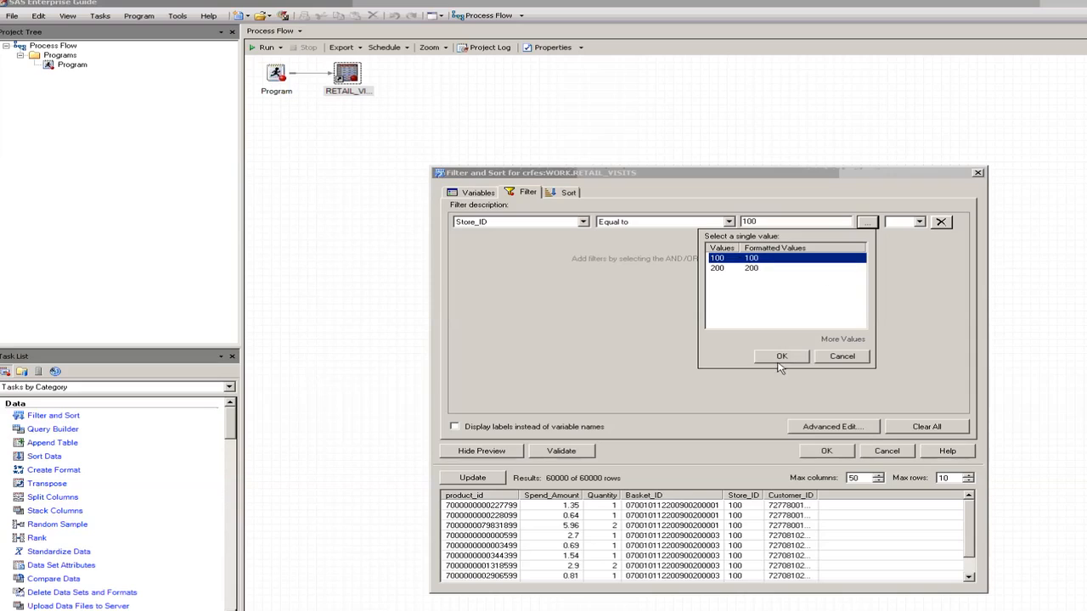
click(780, 362)
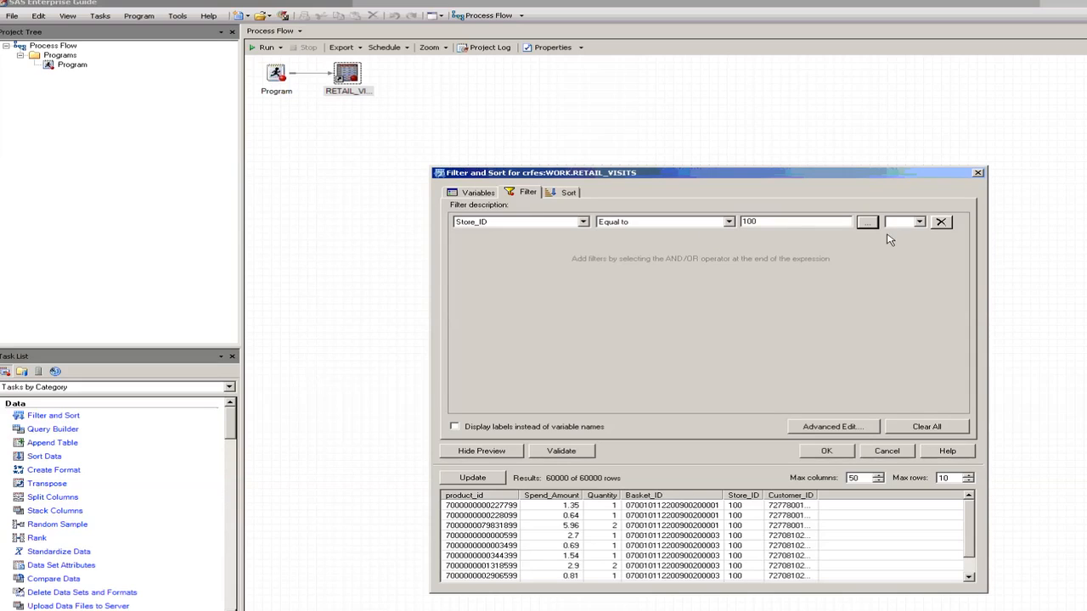
- Keep the Store_ID condition as the only filter, without an AND/OR operator, and run the Filter and Sort task
click(918, 222)
click(918, 224)
click(826, 453)
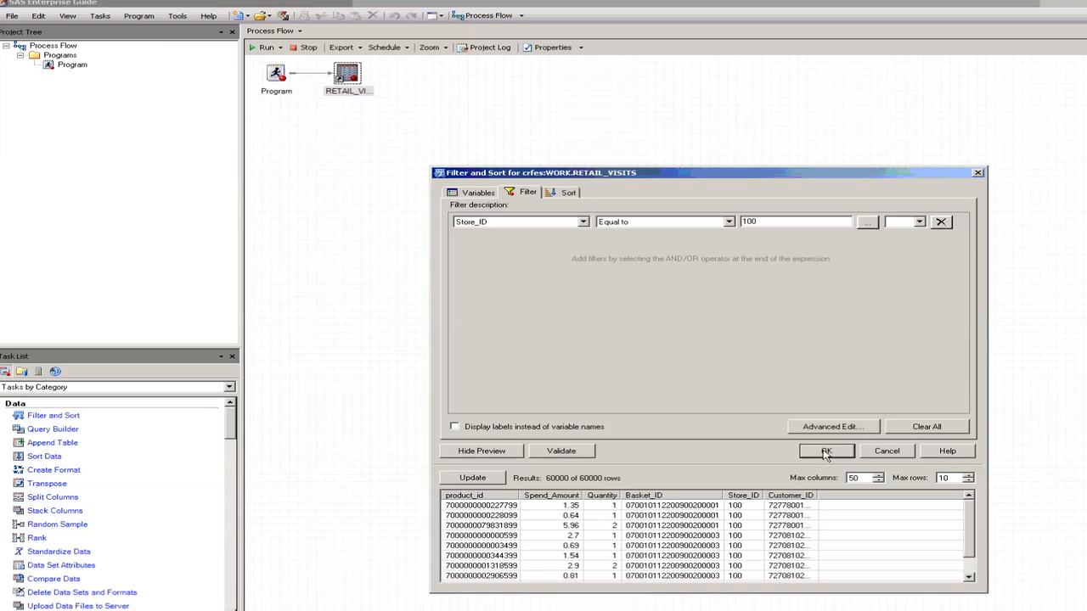
click(827, 454)
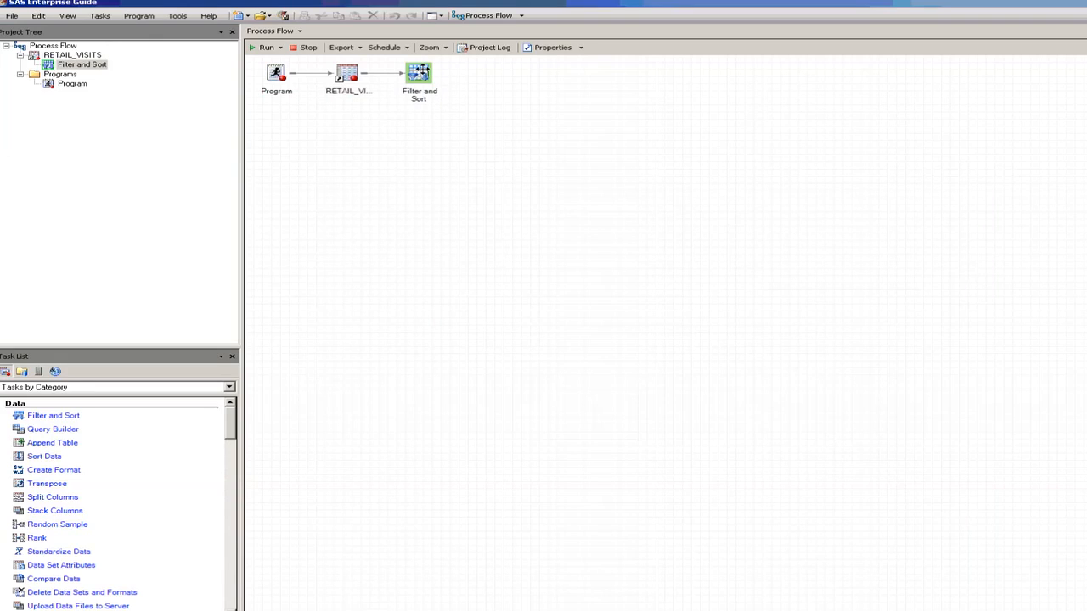
- Open the Filter and Sort output, widen the product_id, Customer_ID and Basket_ID columns, and look through the rows to the end and back
double_click(417, 74)
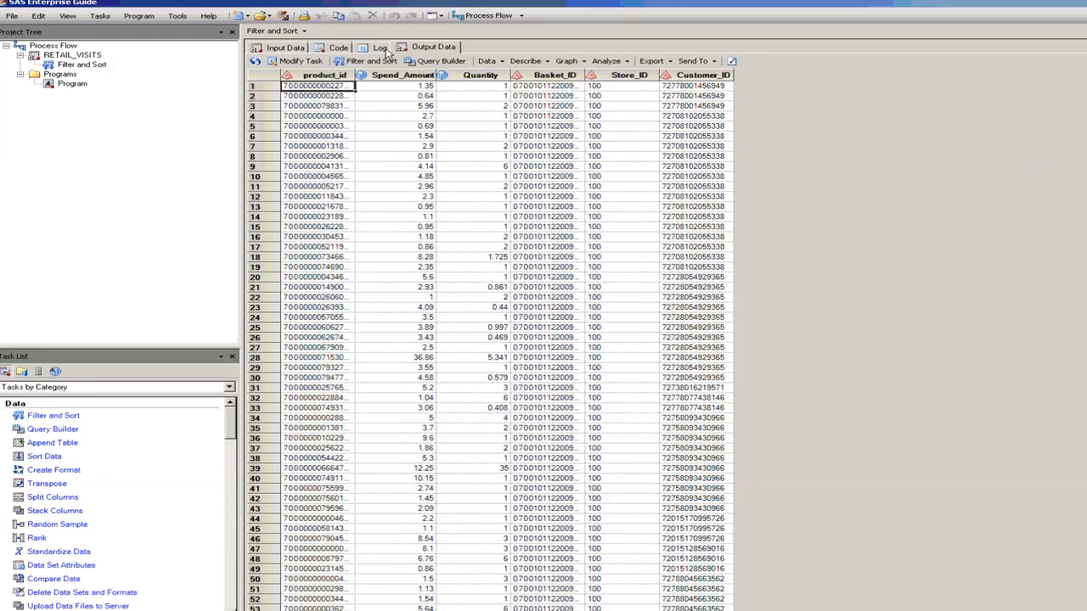
drag(356, 74, 405, 75)
drag(781, 75, 838, 76)
drag(630, 73, 701, 75)
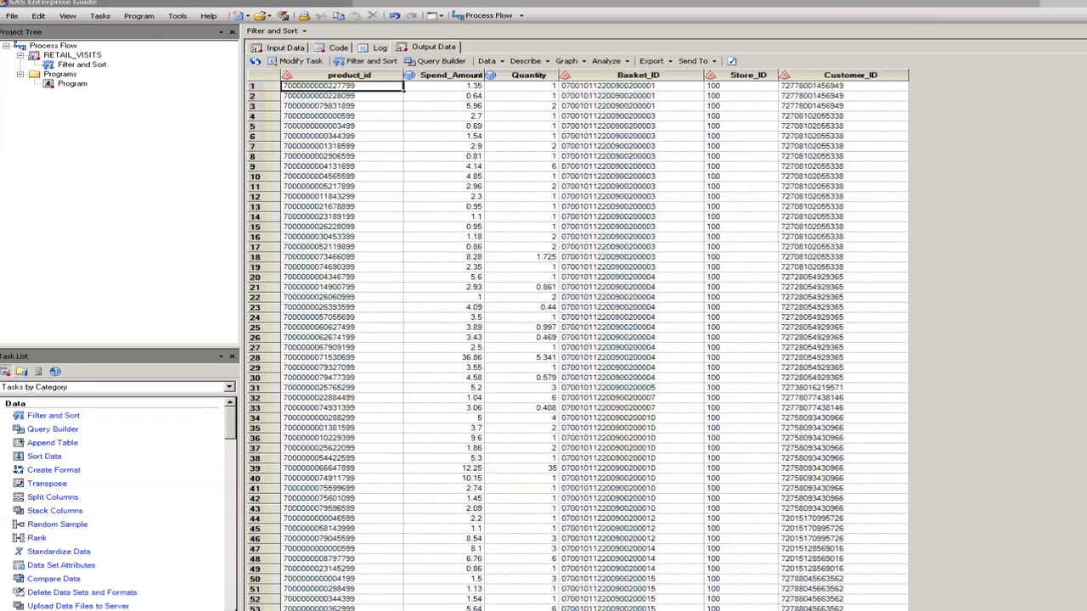
drag(1086, 89, 1086, 595)
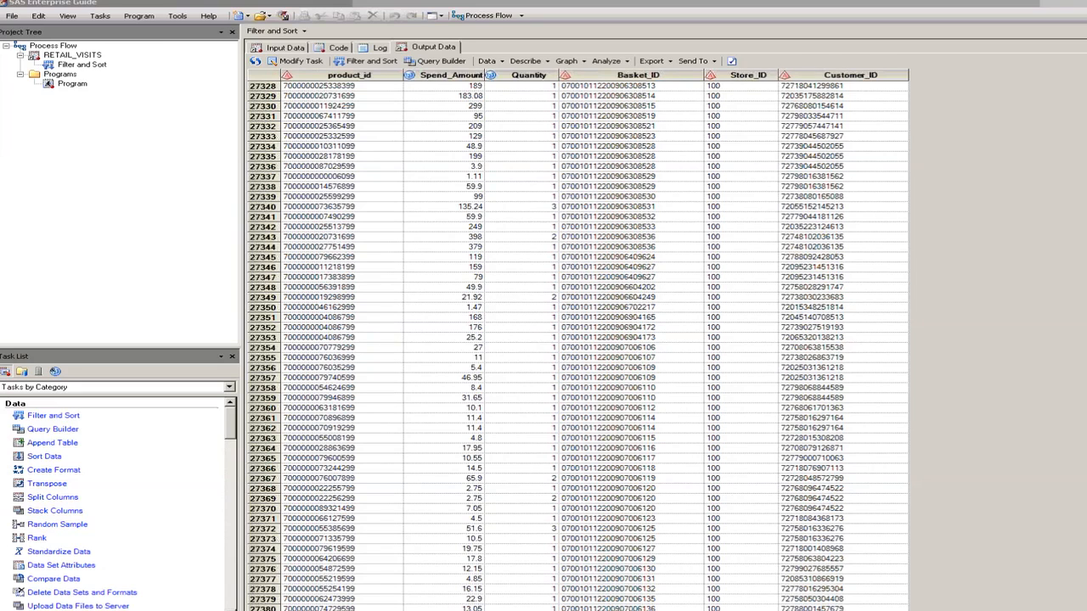
drag(1086, 594, 1086, 89)
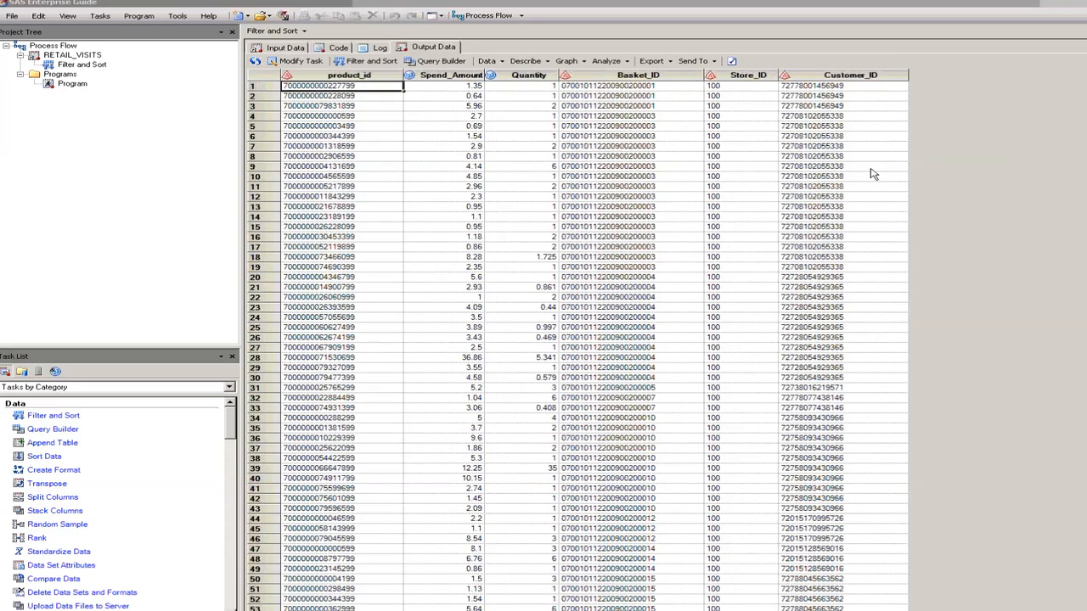
- Review the Filter and Sort task's input data, generated code and log, and check the Store_ID column in its output data
click(286, 47)
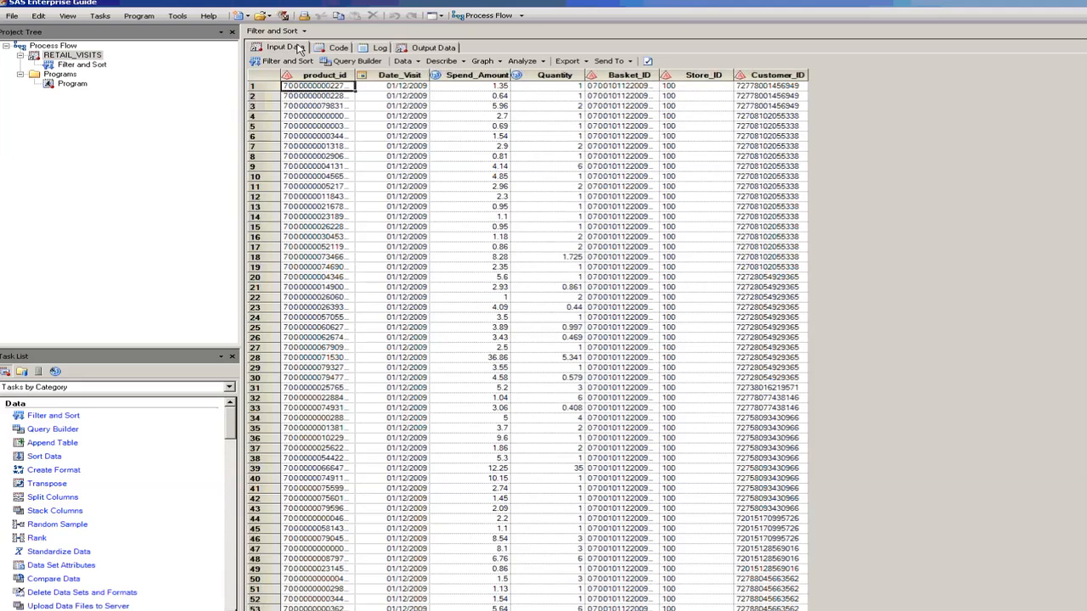
click(339, 49)
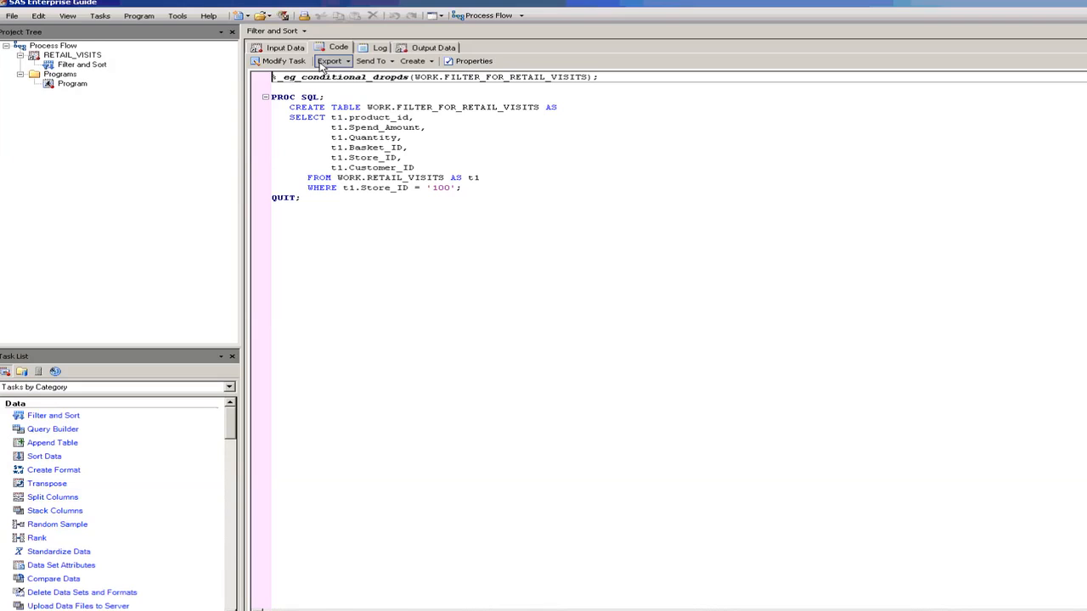
click(379, 50)
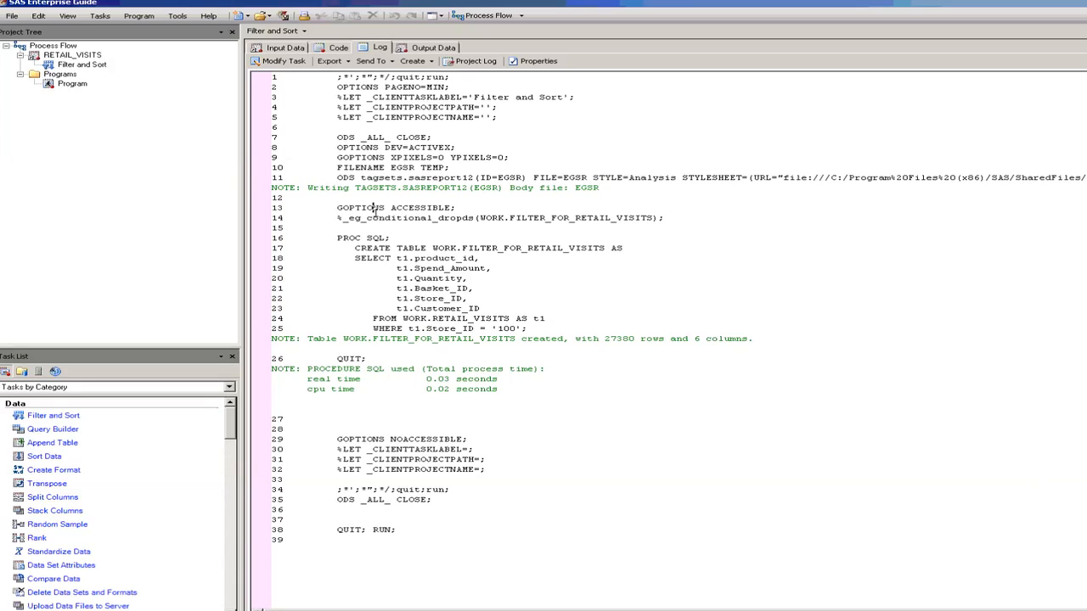
click(408, 157)
click(435, 49)
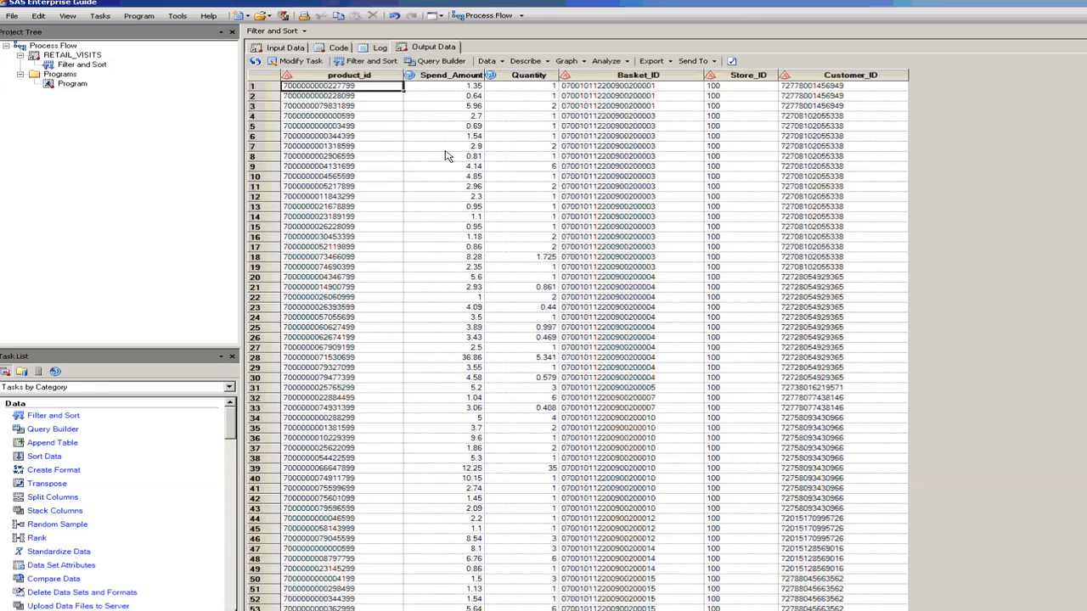
click(733, 78)
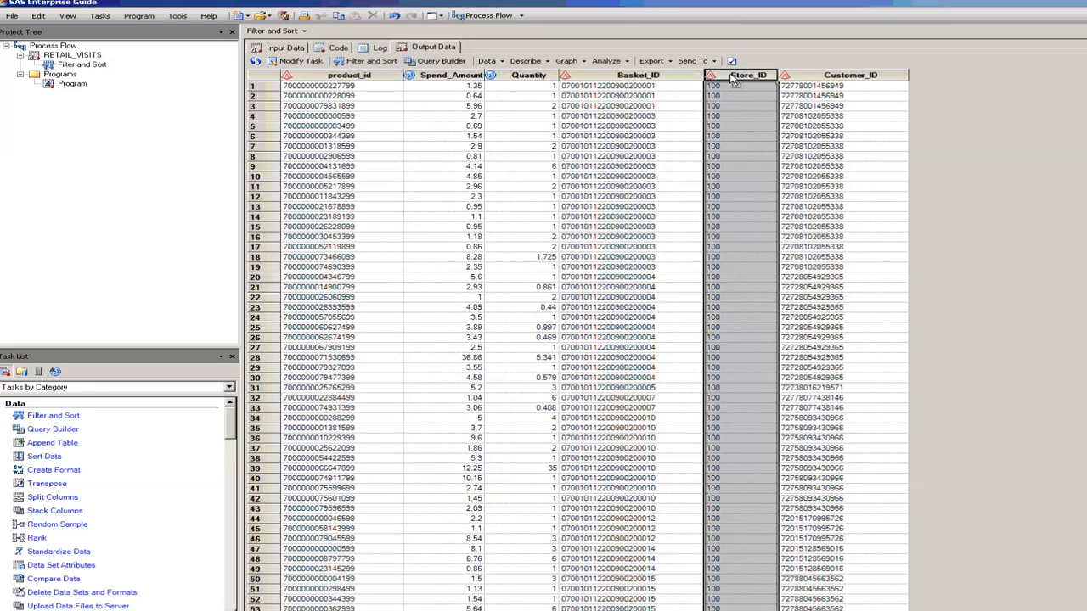
- Return to the process flow and open the Summary Statistics task for the FILTER_FOR_RETAIL_VISITS data set
click(305, 30)
click(289, 65)
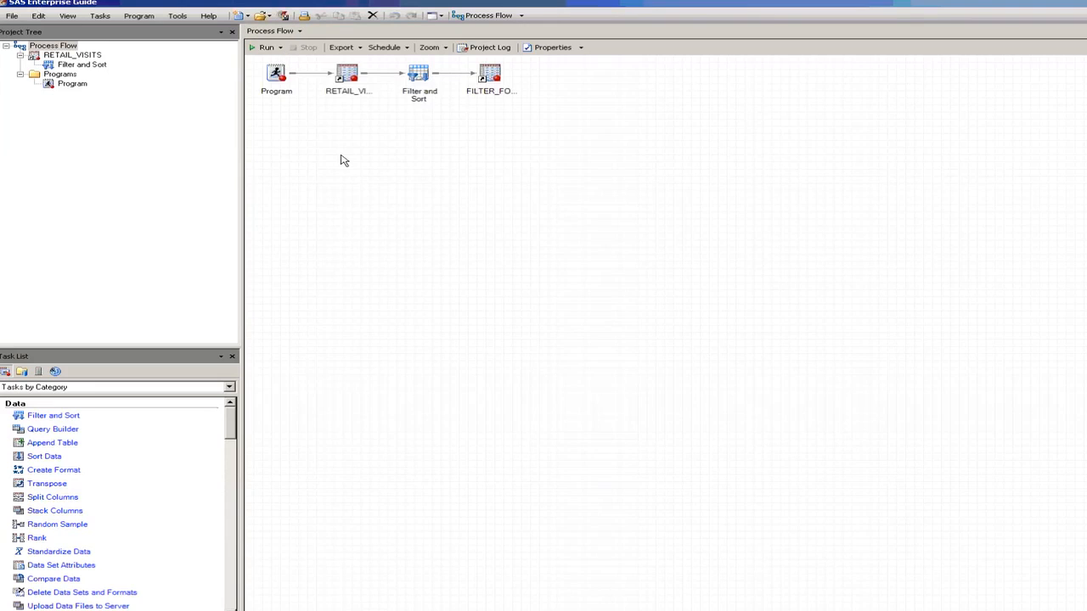
click(485, 79)
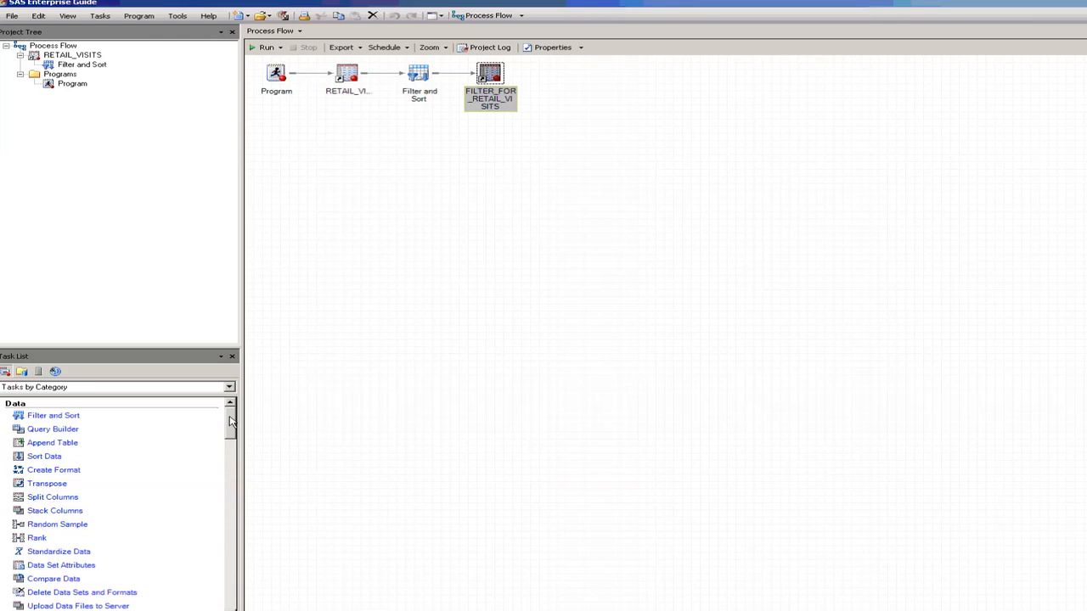
scroll(230, 423, down, 1)
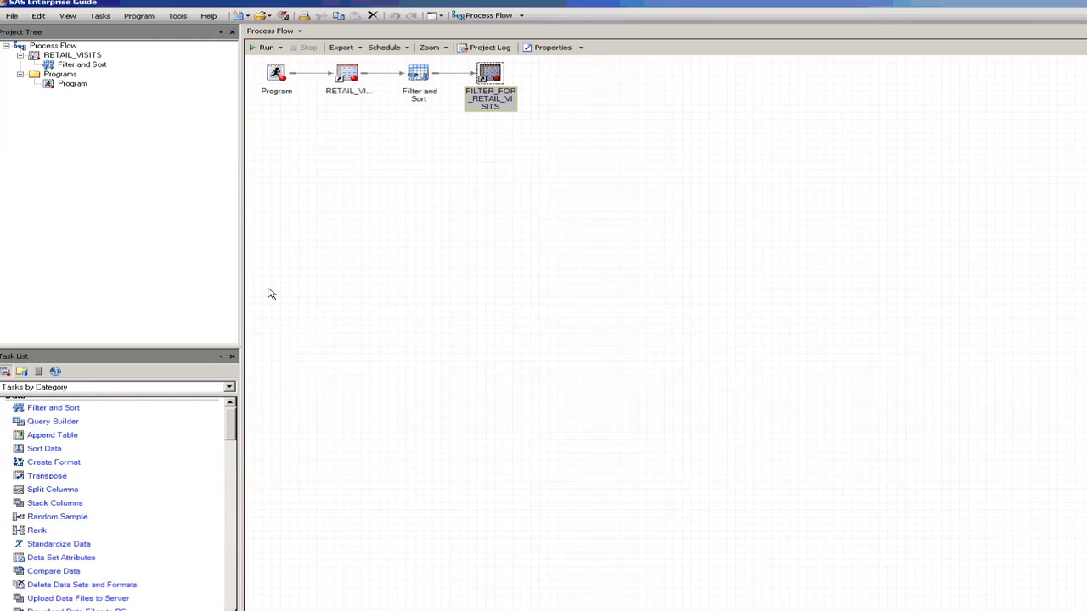
drag(230, 418, 234, 466)
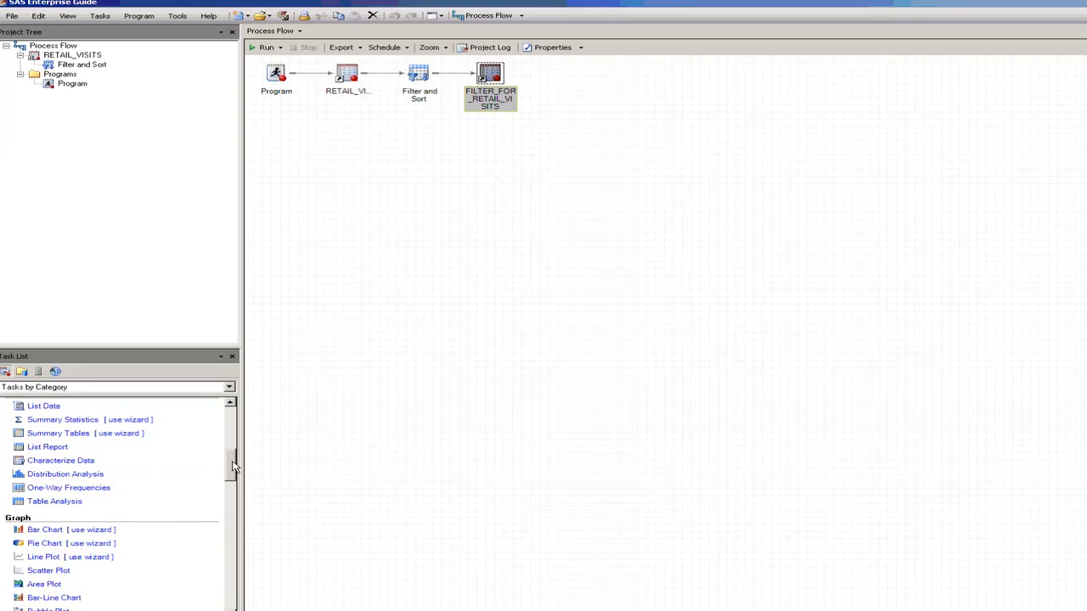
click(67, 421)
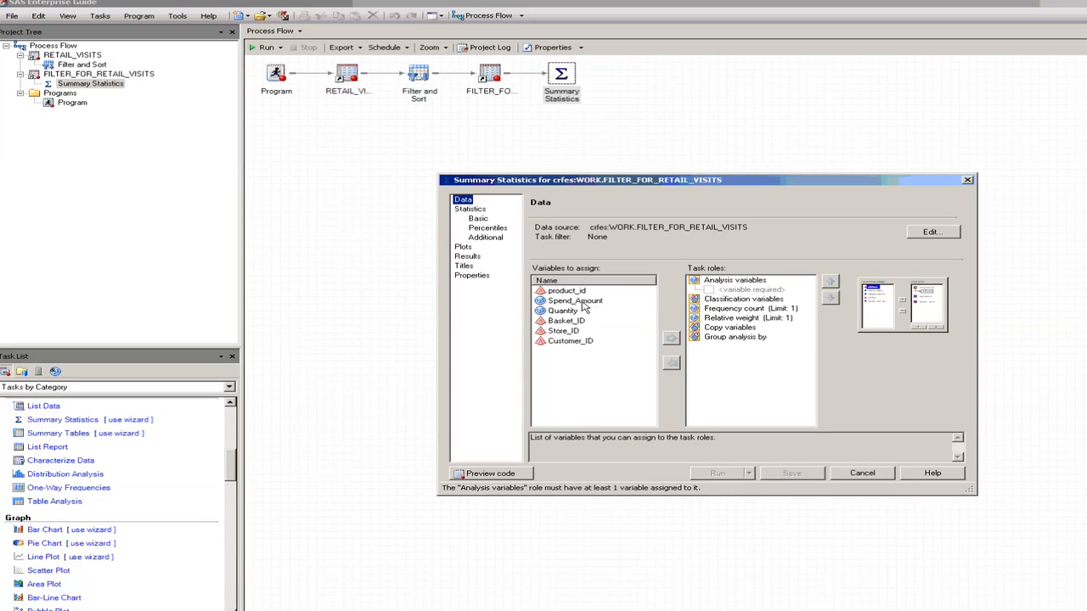
- Assign Spend_Amount as the analysis variable and group the analysis by Customer_ID in Descending order
drag(576, 302, 762, 294)
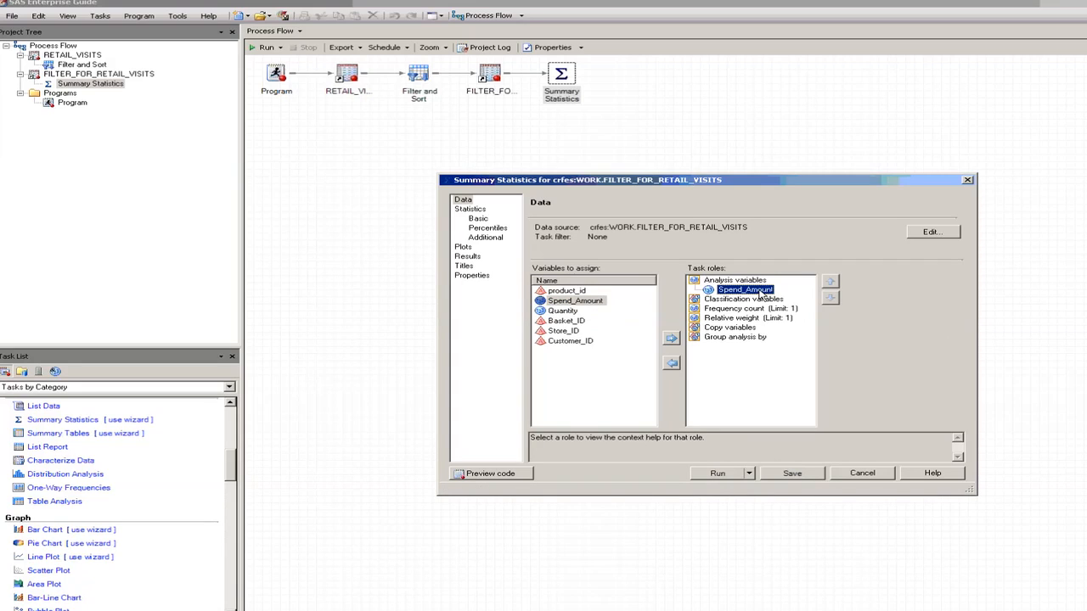
click(572, 342)
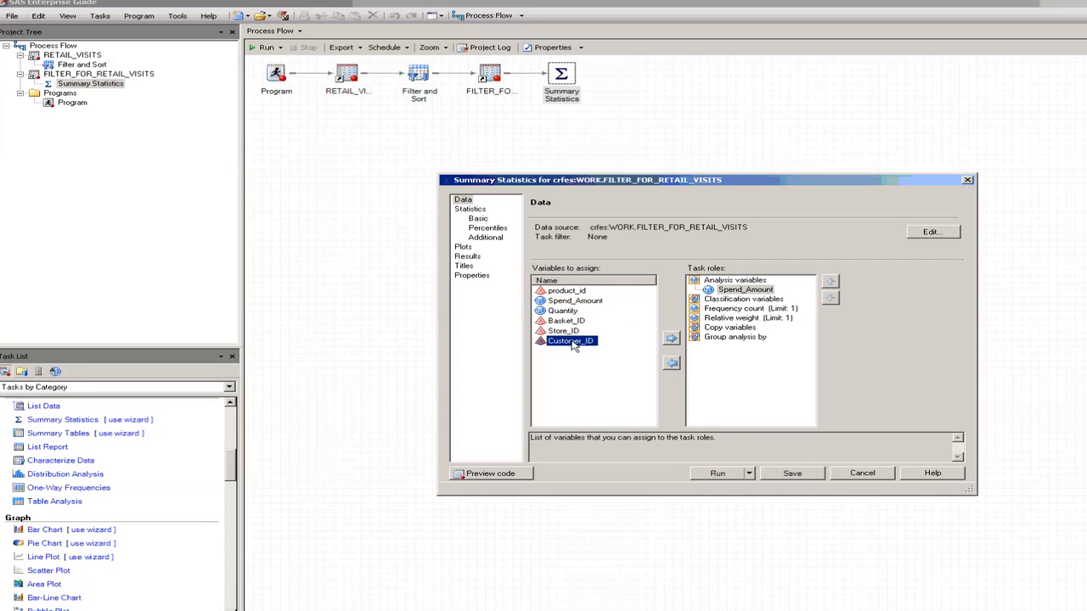
drag(574, 344, 746, 345)
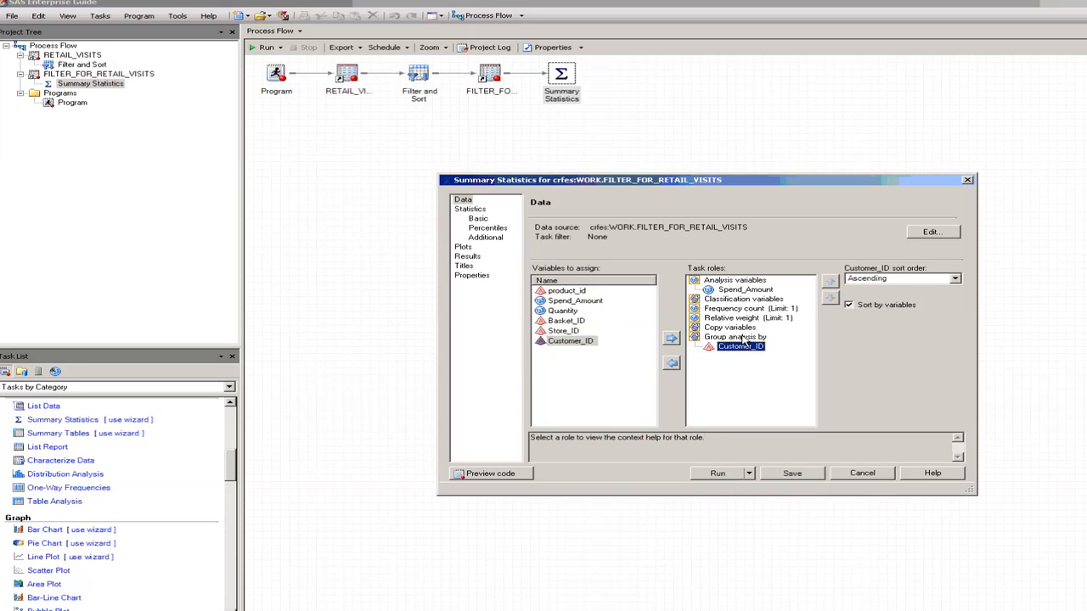
click(949, 276)
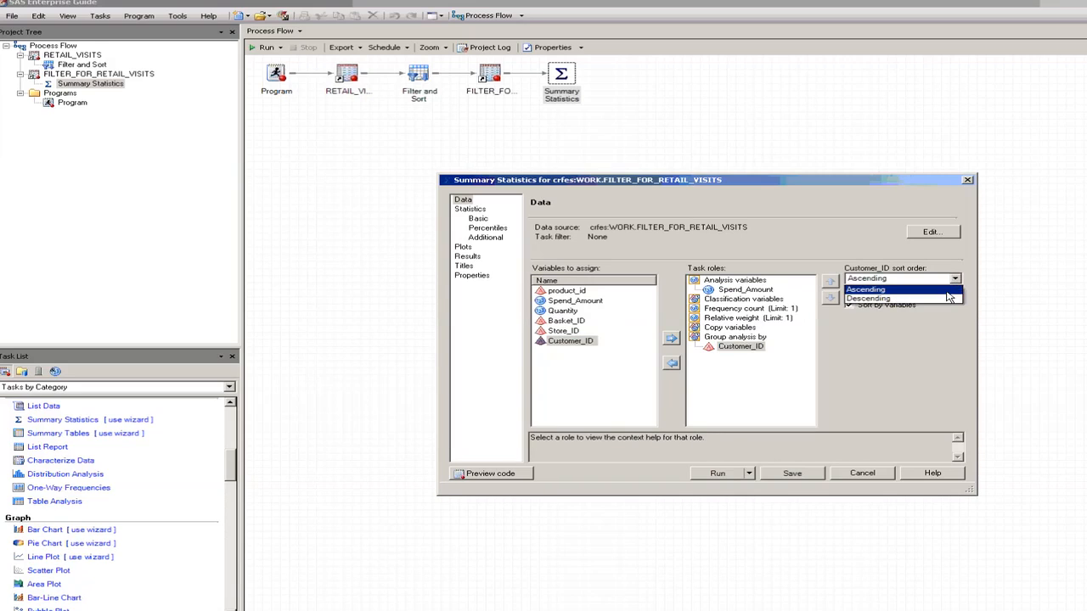
click(949, 295)
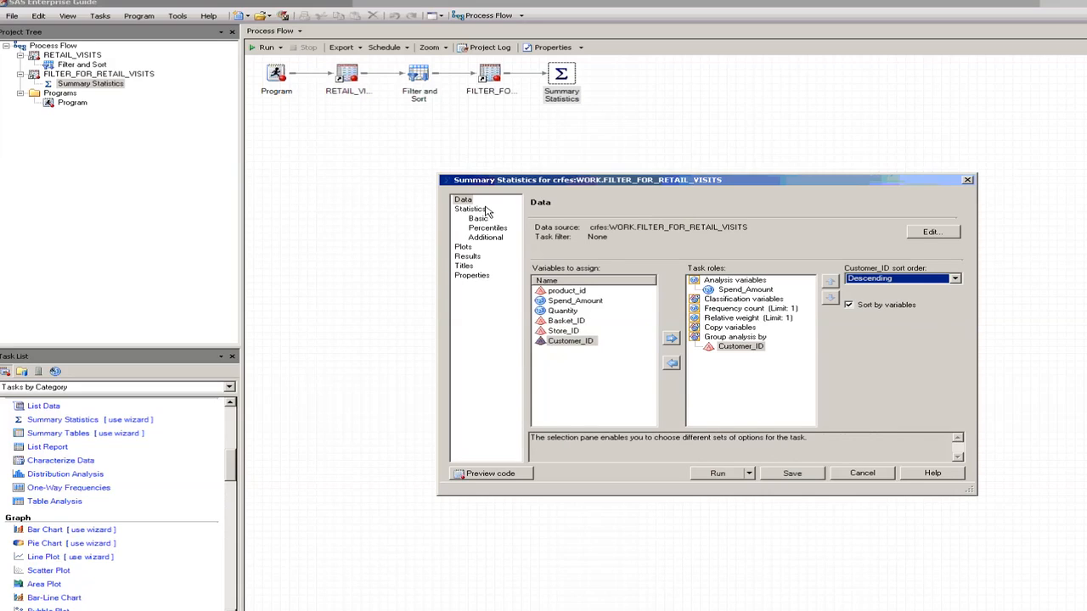
- Limit the basic statistics to Sum only, and look over the available Percentiles and Additional statistics
click(482, 219)
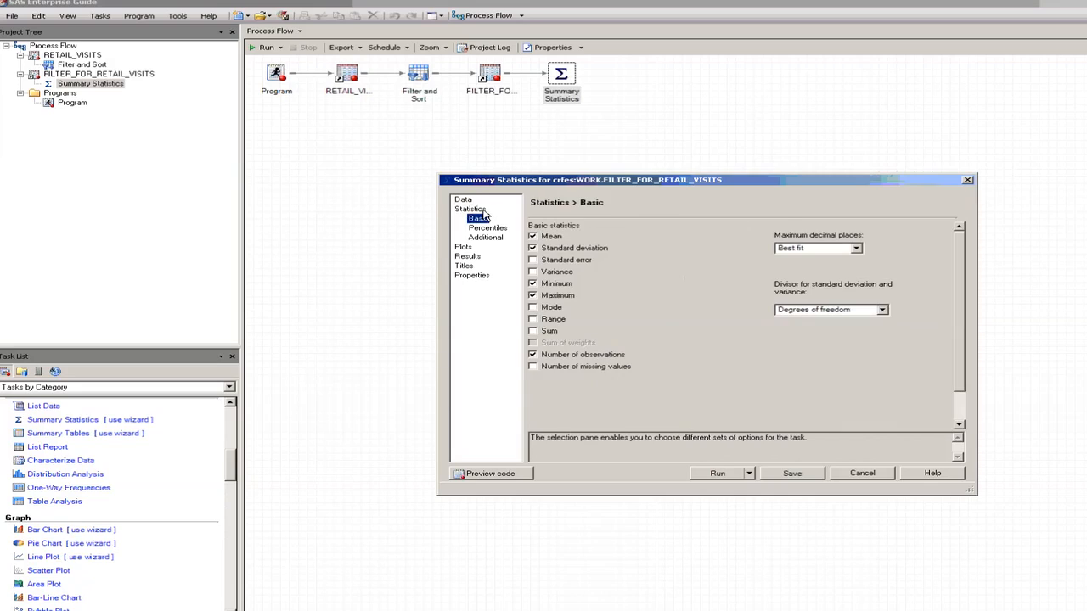
click(533, 249)
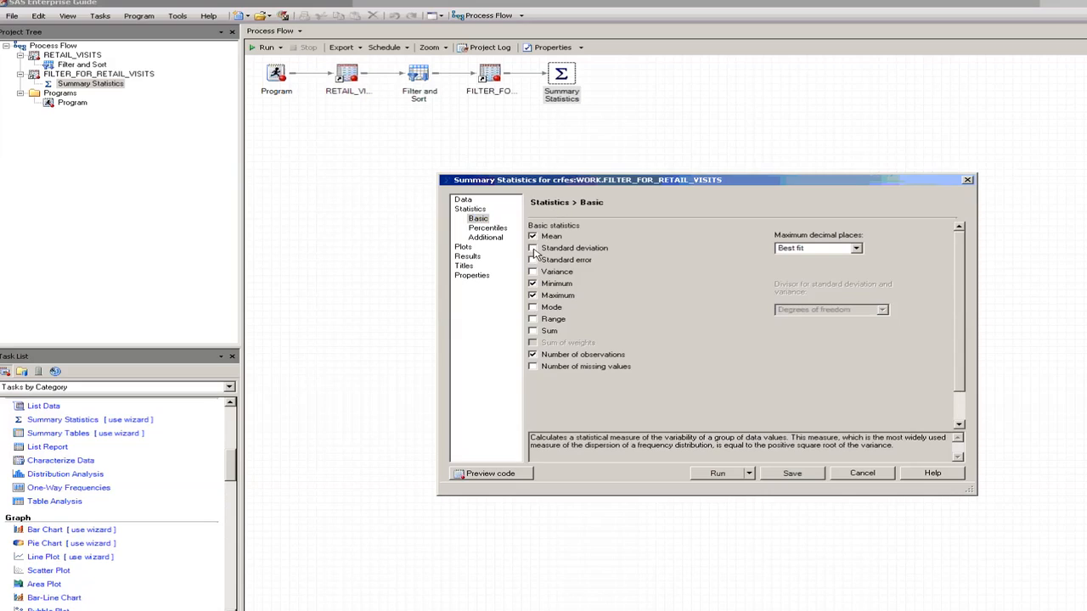
click(535, 283)
click(535, 296)
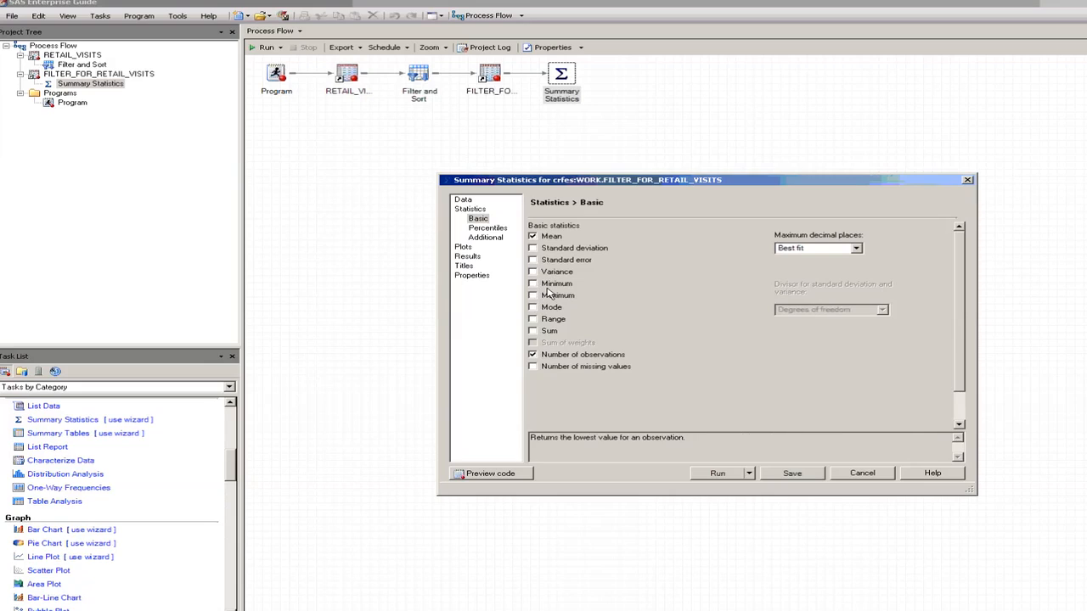
click(532, 331)
click(533, 354)
mouse_move(536, 241)
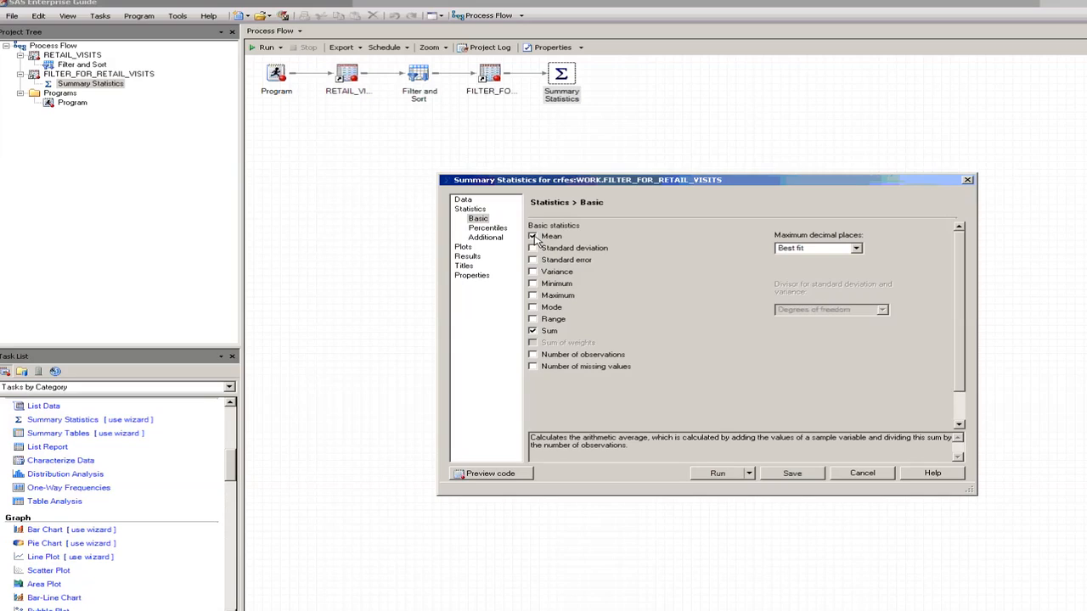
click(533, 237)
click(486, 228)
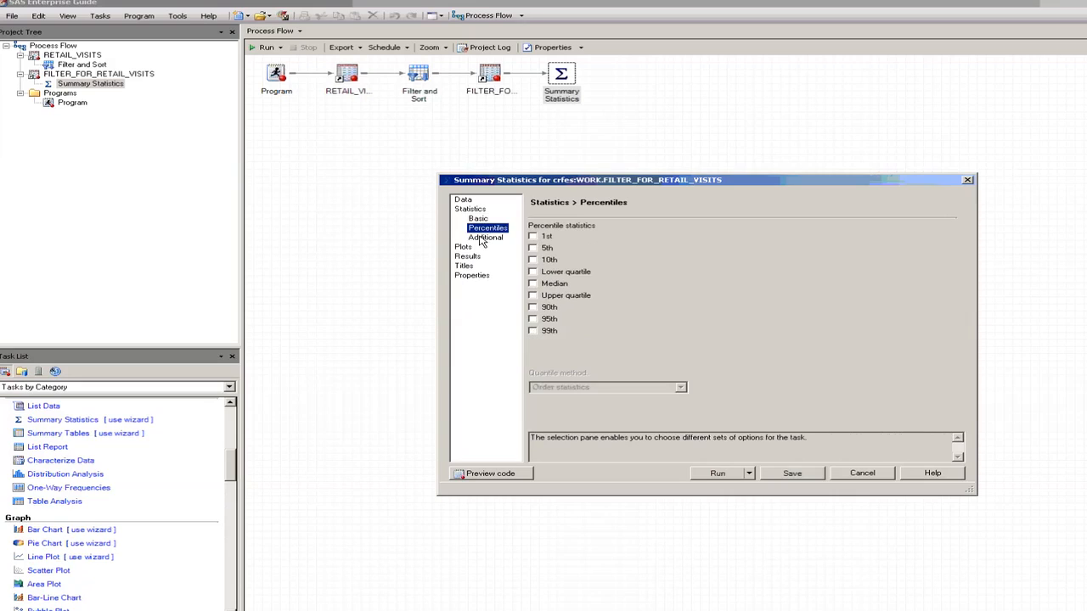
click(485, 237)
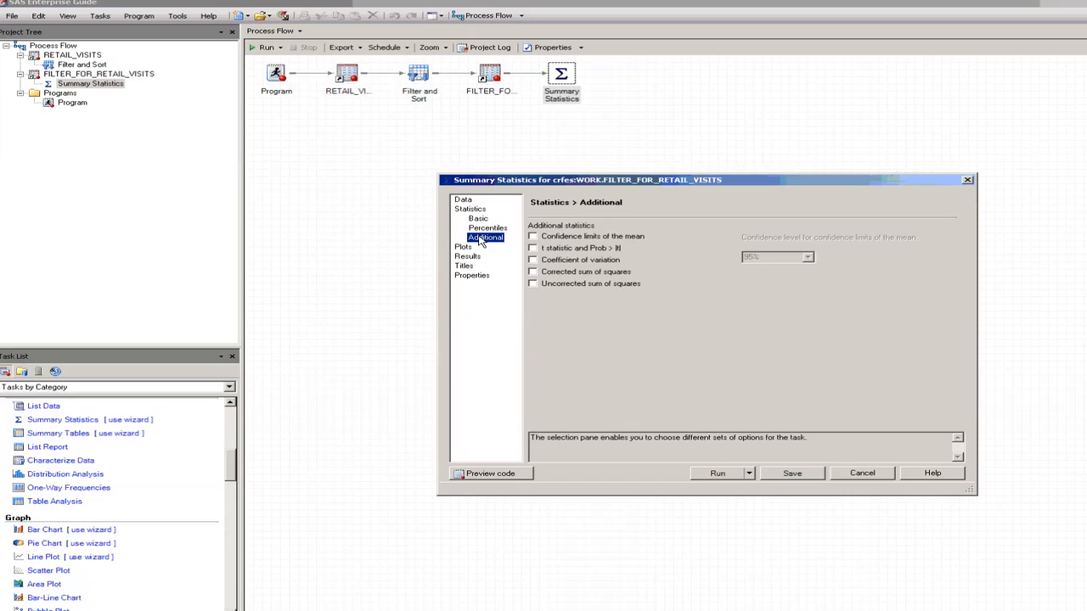
- Look over the Plots, Results, Titles and Properties settings of the Summary Statistics task
click(464, 247)
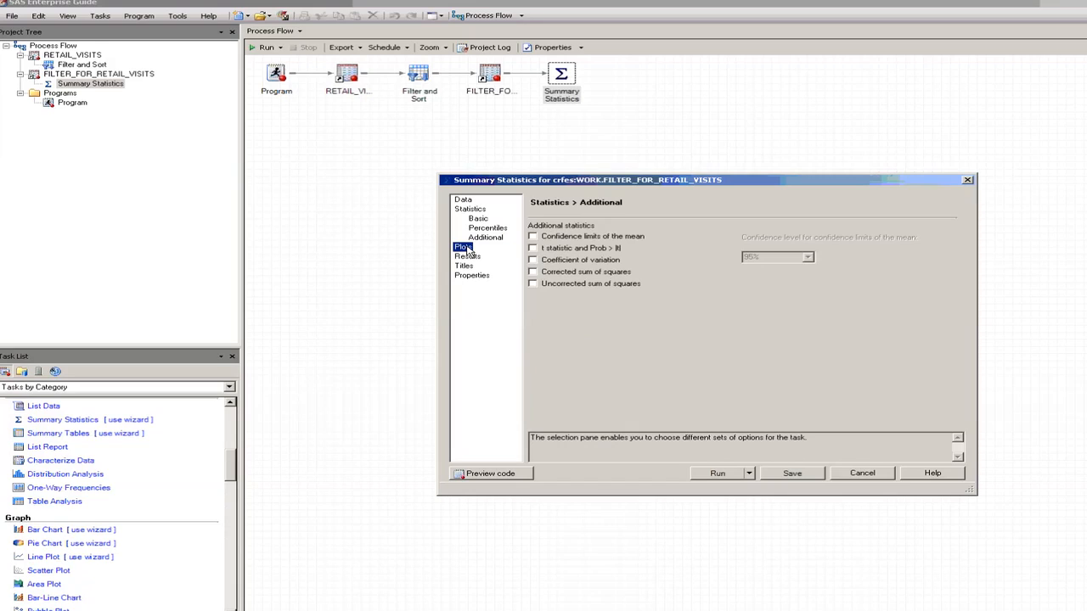
click(467, 256)
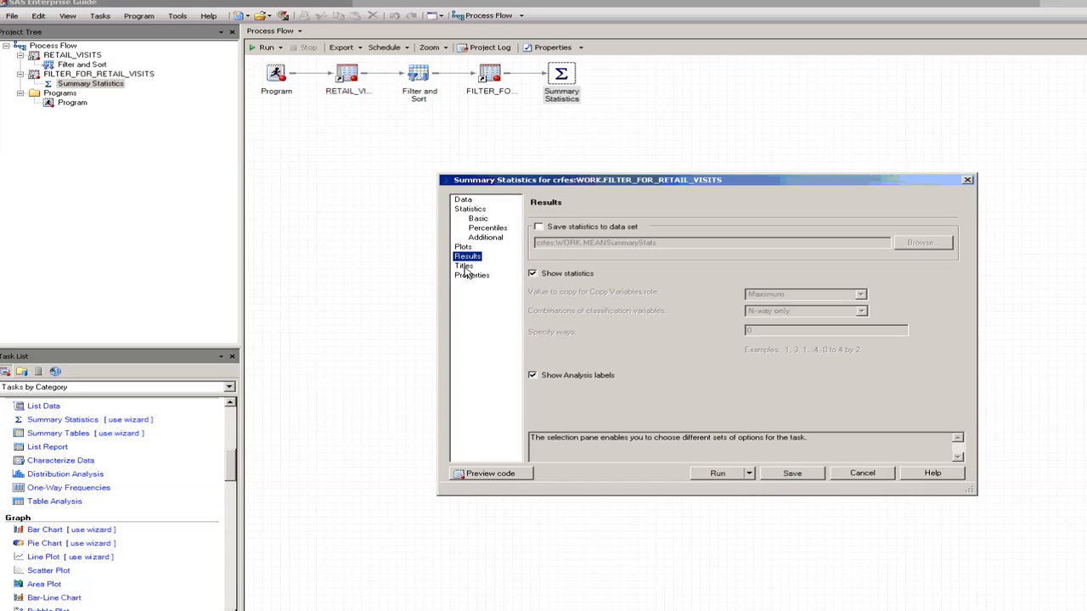
click(466, 268)
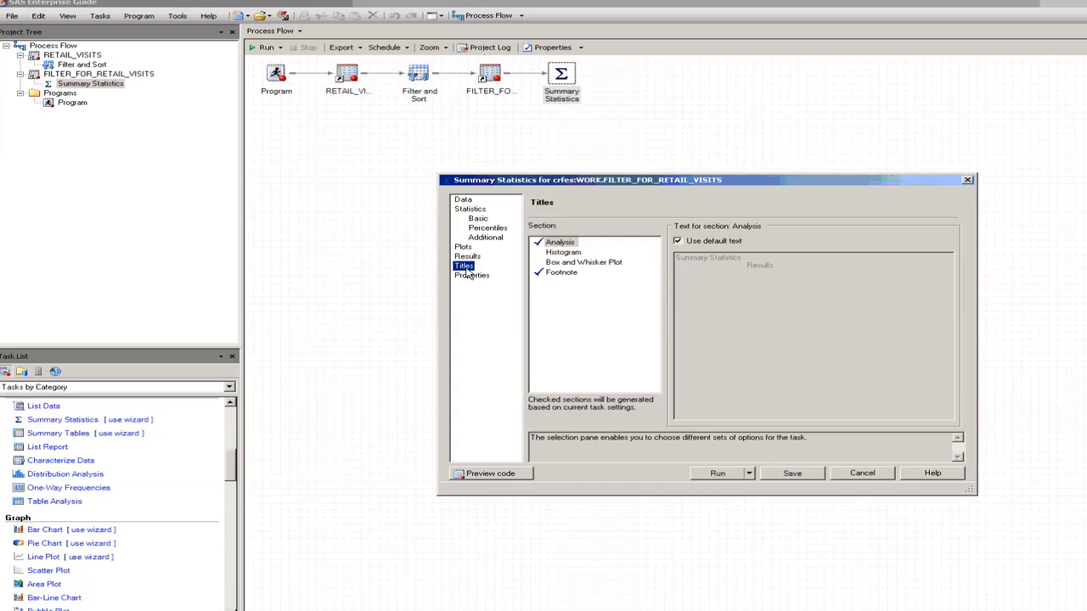
click(469, 276)
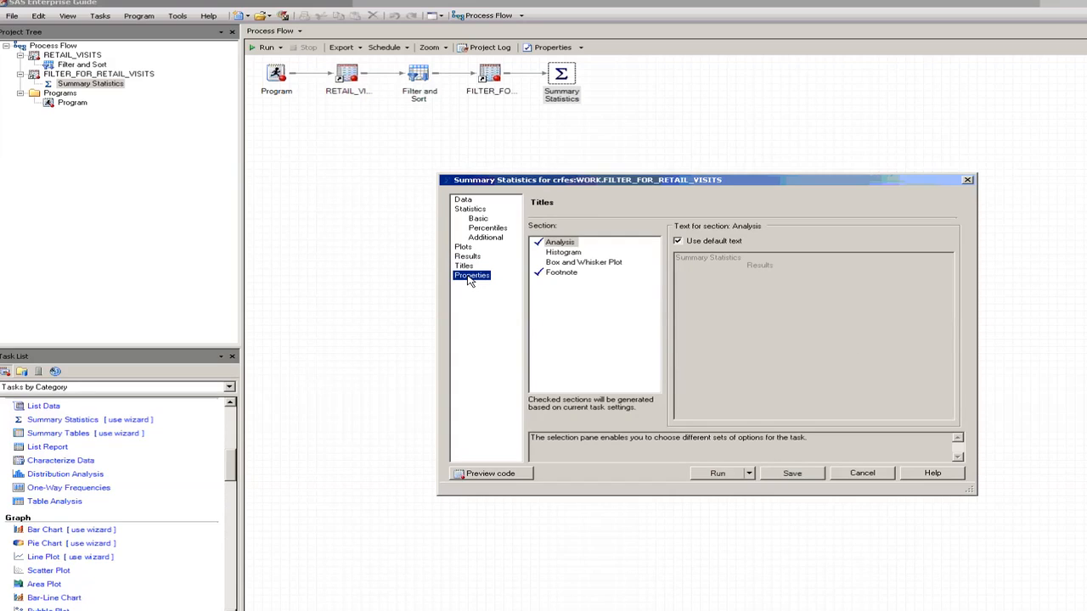
- Save the statistics to the data set WORK.MEANSummaryStats and run the Summary Statistics task
click(468, 257)
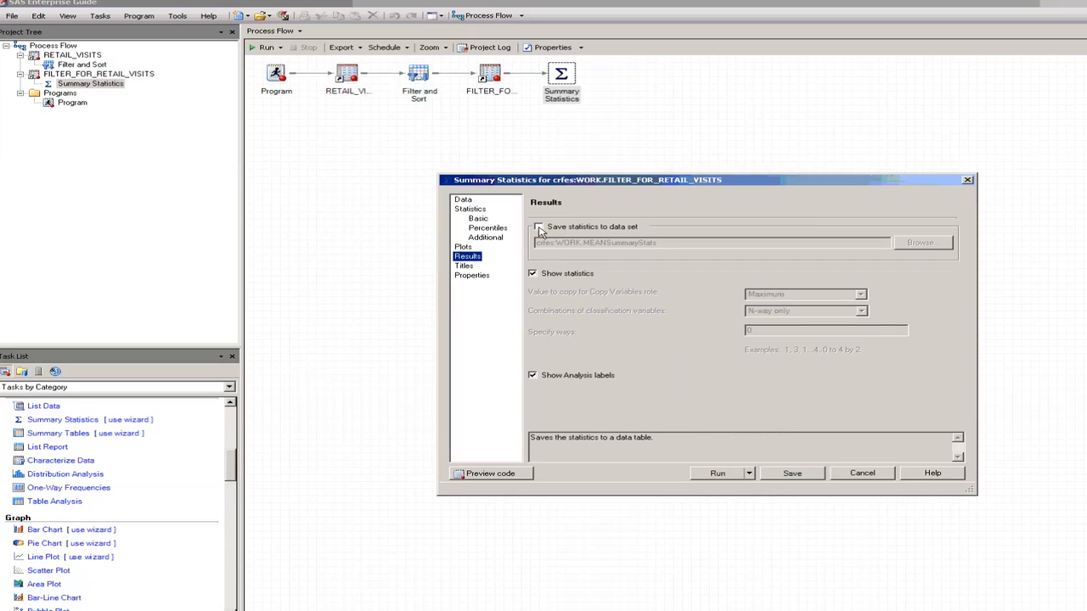
click(540, 228)
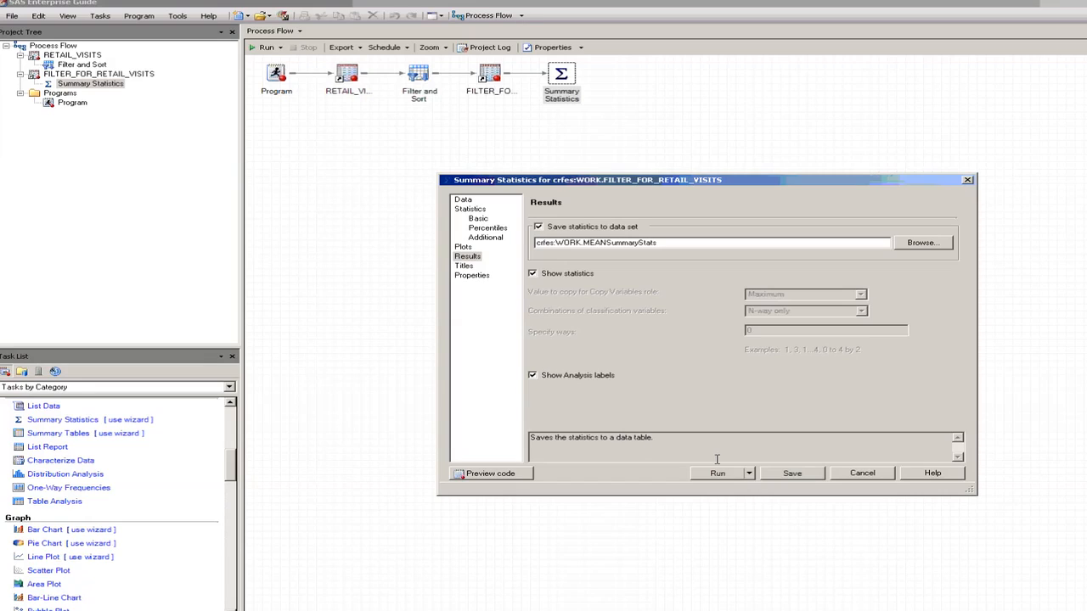
click(749, 473)
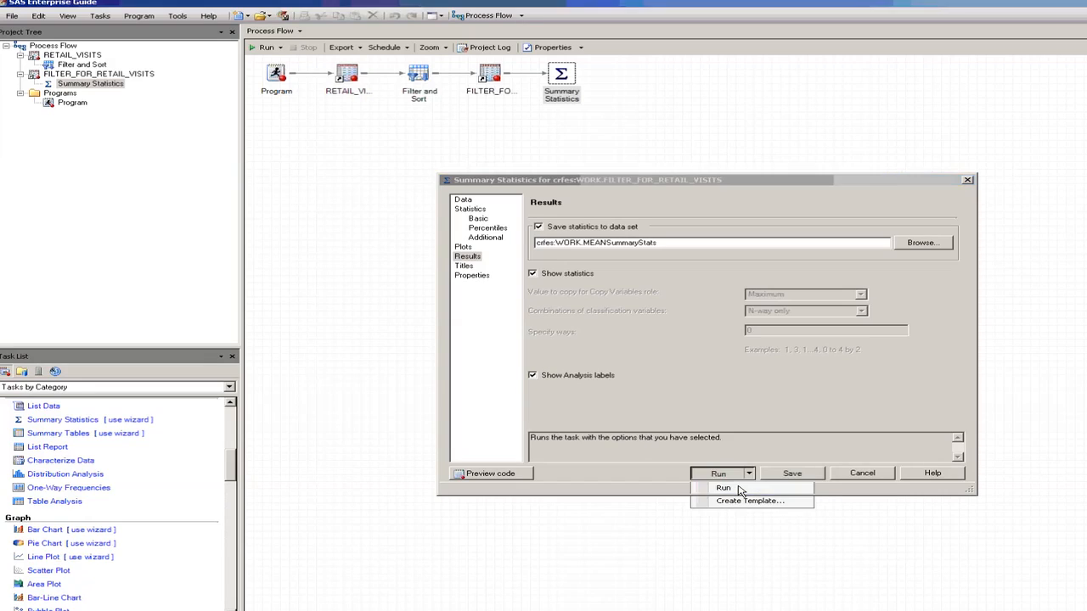
click(723, 488)
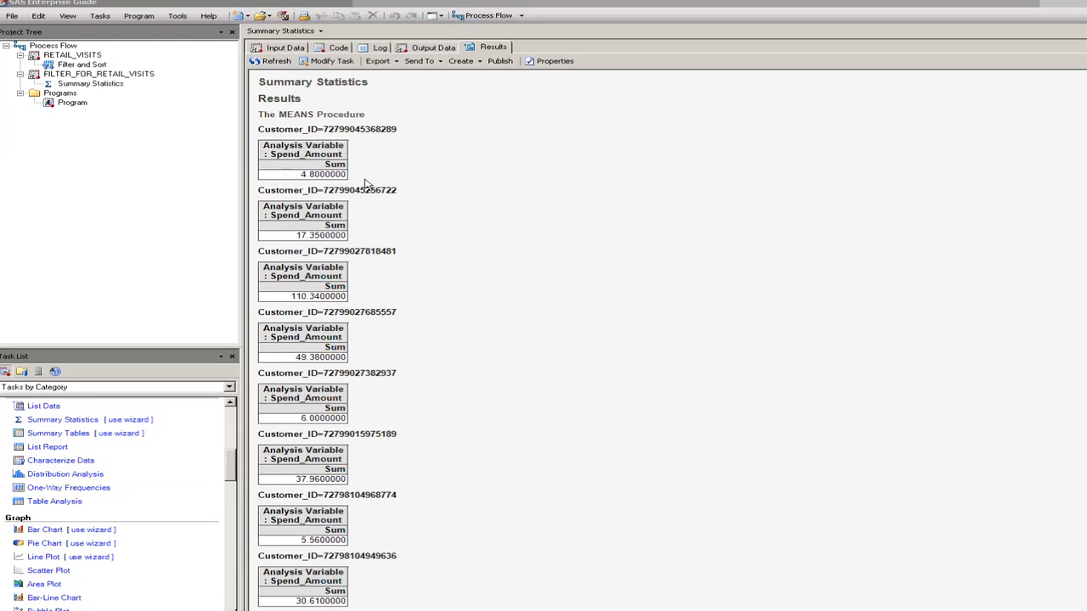
- Look through the Spend_Amount sums per Customer_ID in the Summary Statistics results report
scroll(348, 180, down, 15)
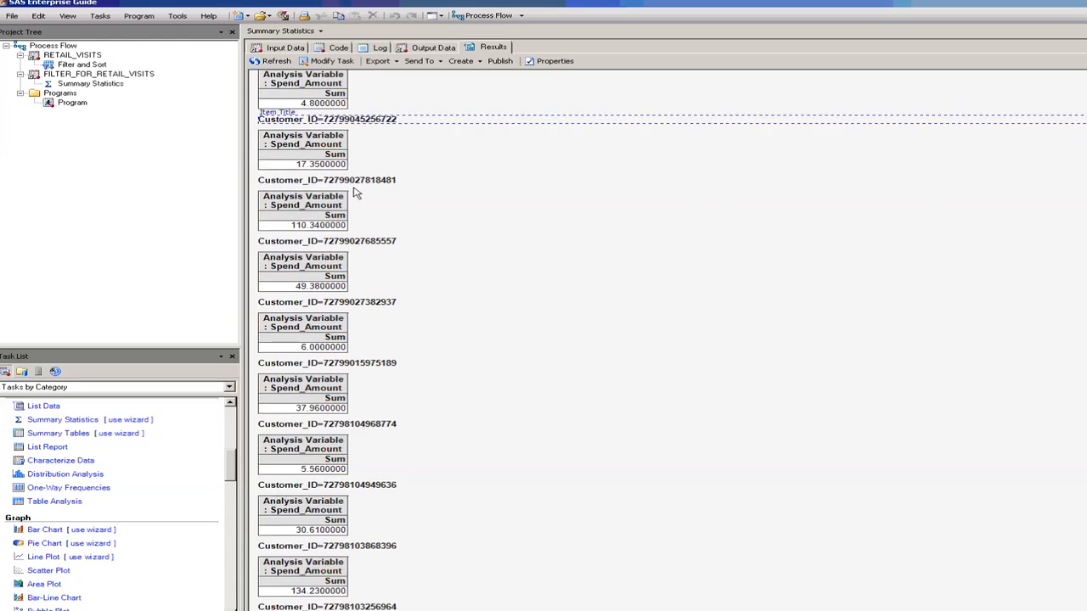
scroll(391, 187, down, 15)
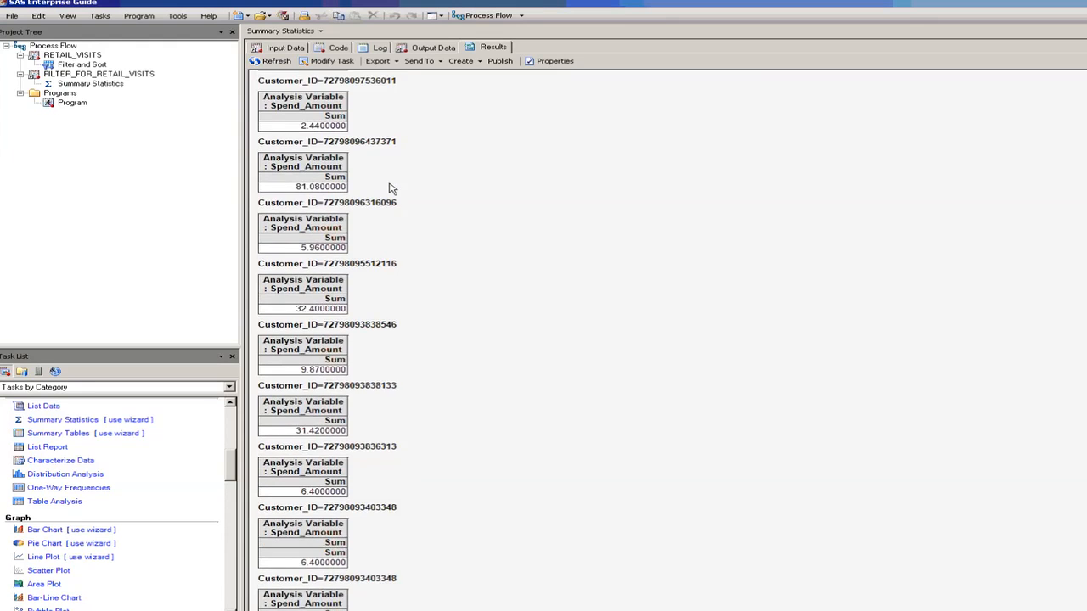
scroll(391, 188, down, 15)
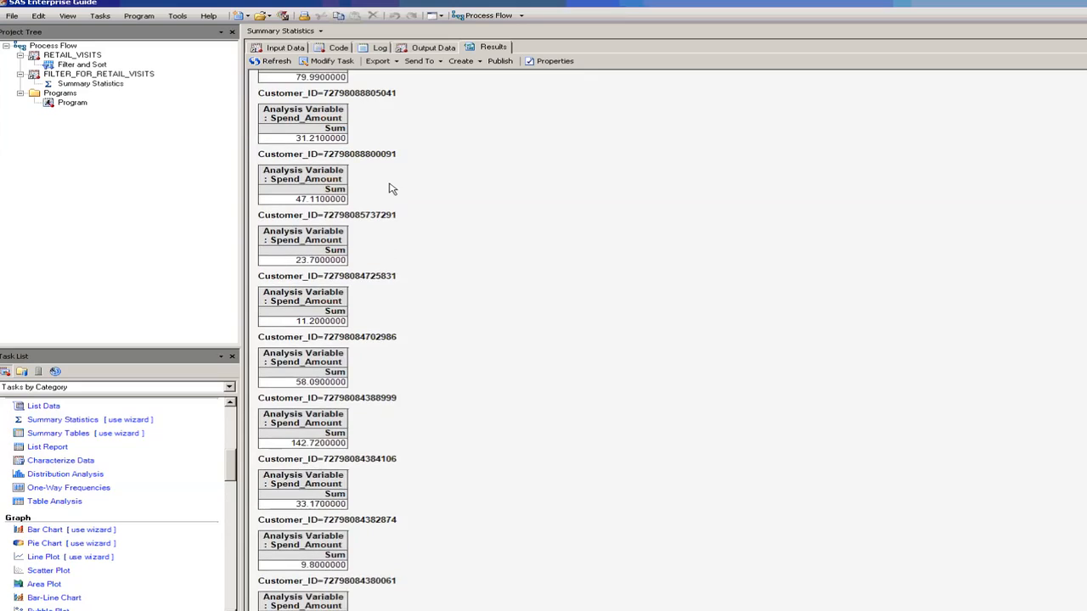
- Show the Summary Statistics output data, widen its Customer_ID and _FREQ_ columns, and select the second row
click(431, 48)
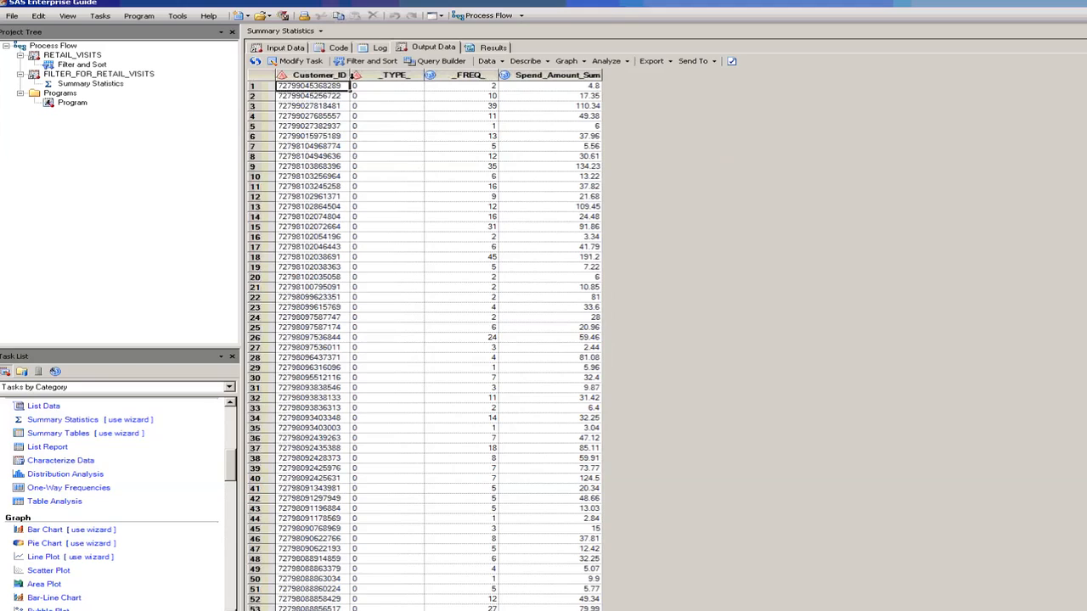
drag(353, 77, 384, 78)
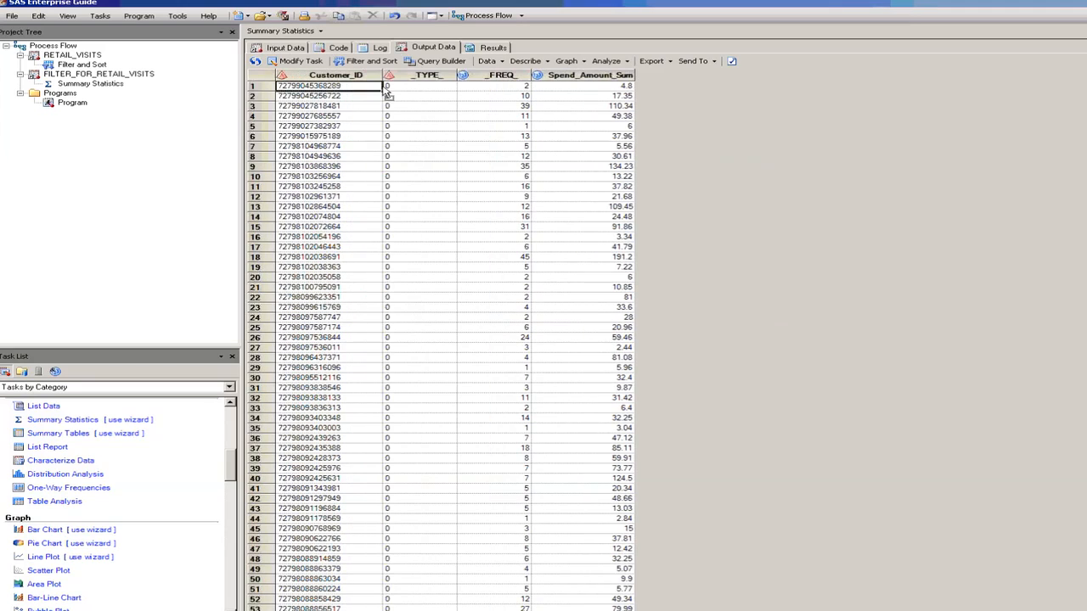
drag(531, 76, 557, 79)
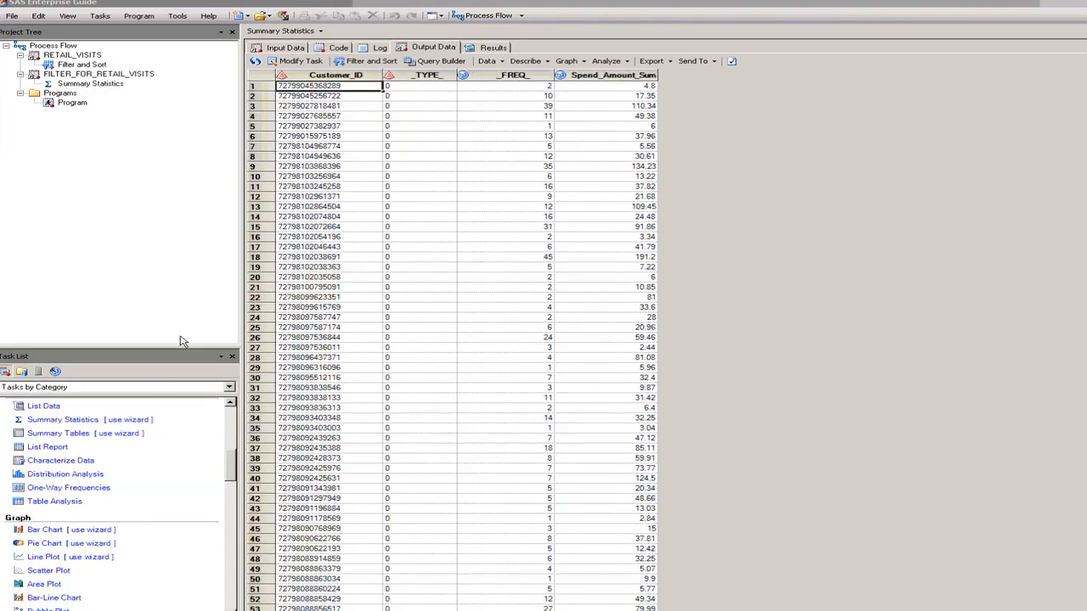
click(276, 96)
- View the Summary Statistics output data set from its node in the process flow, and return to the flow
click(280, 31)
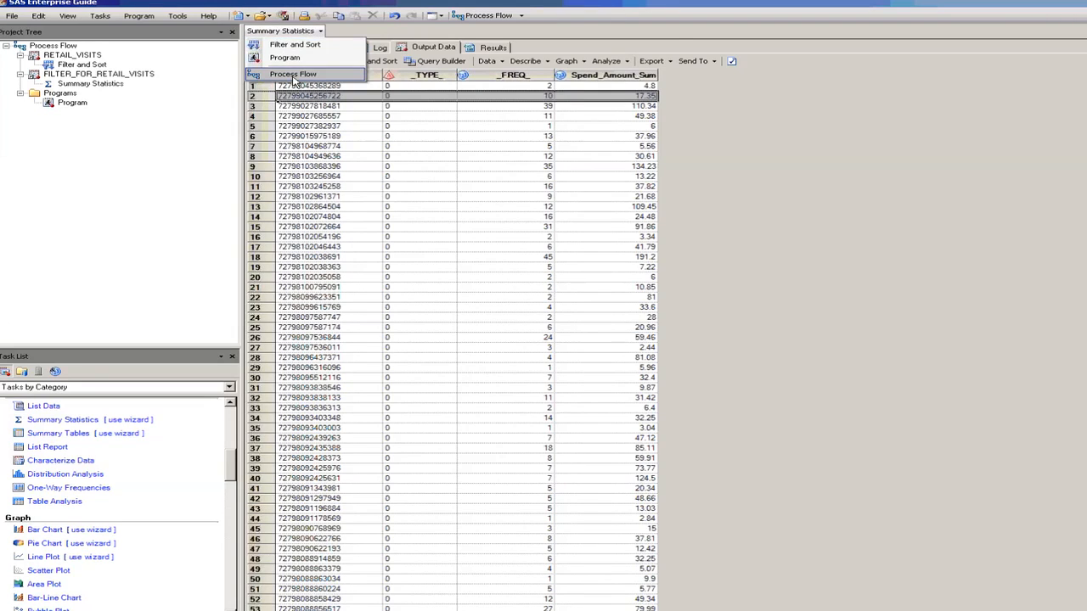
click(293, 75)
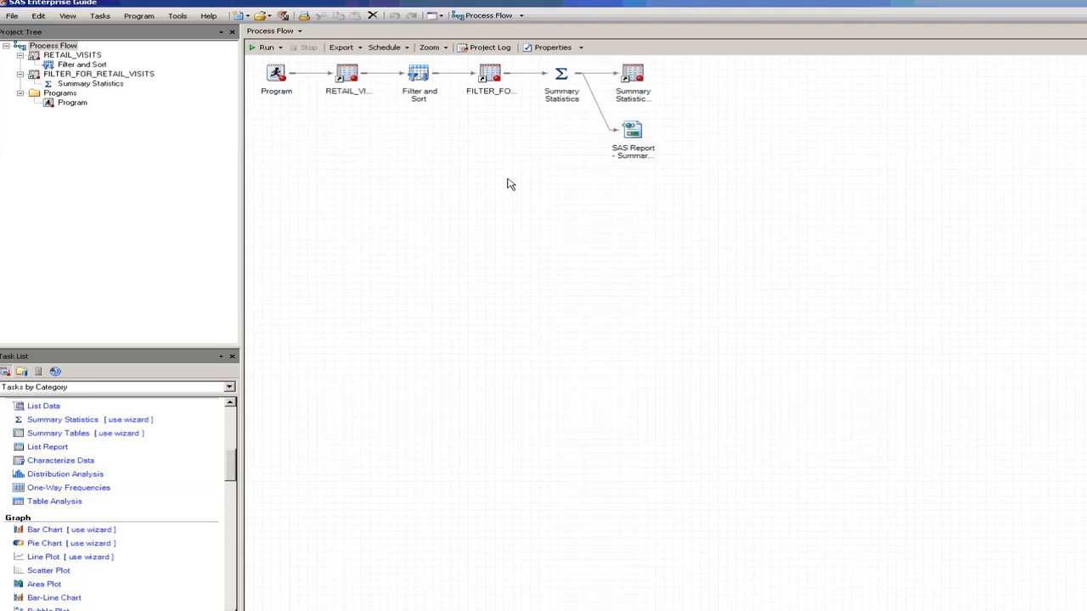
click(635, 74)
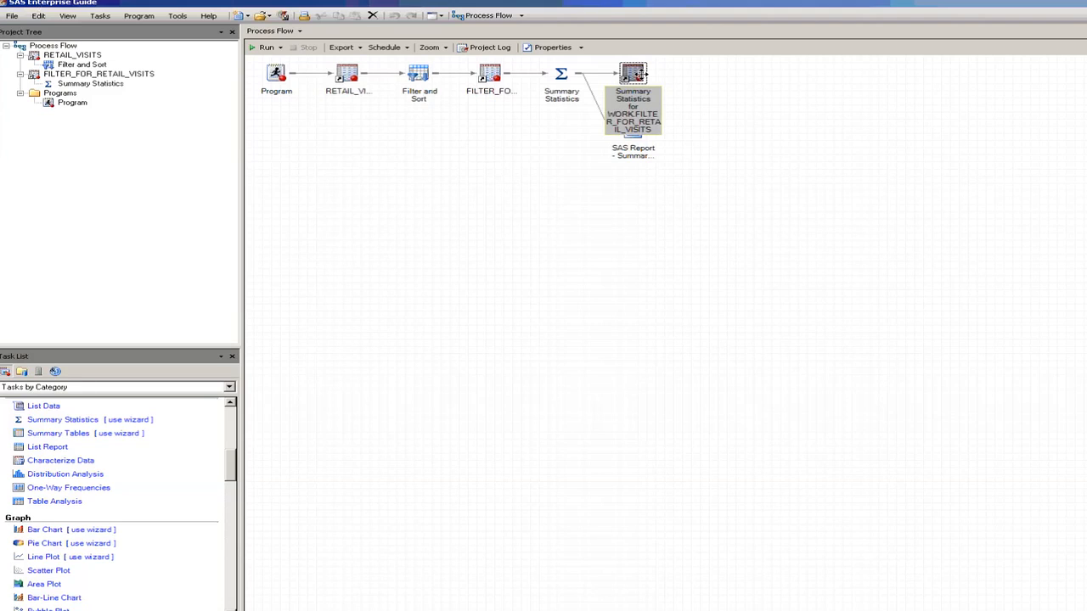
double_click(639, 75)
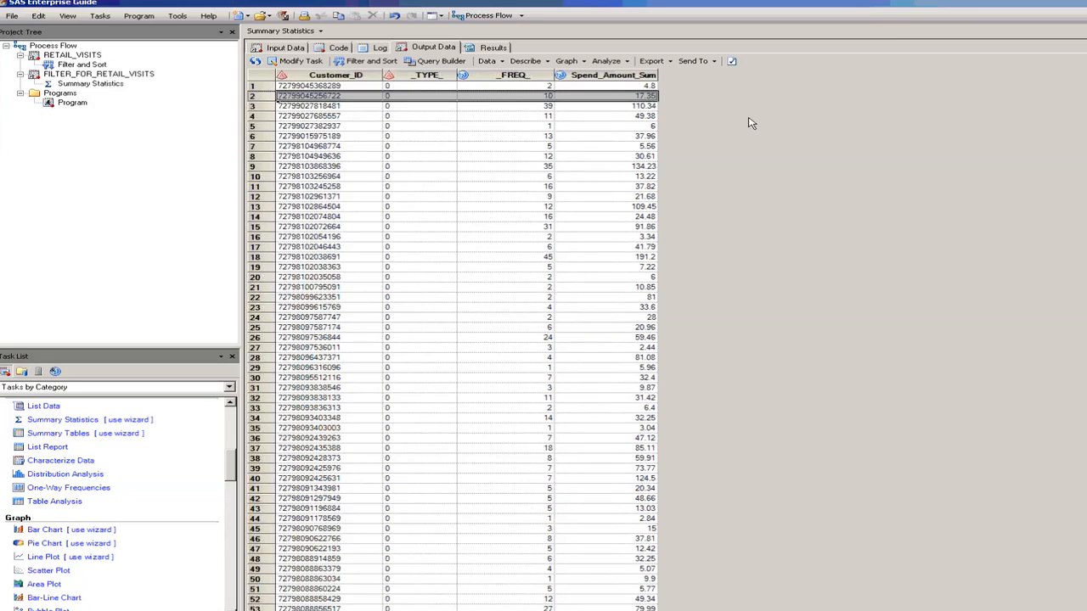
click(321, 31)
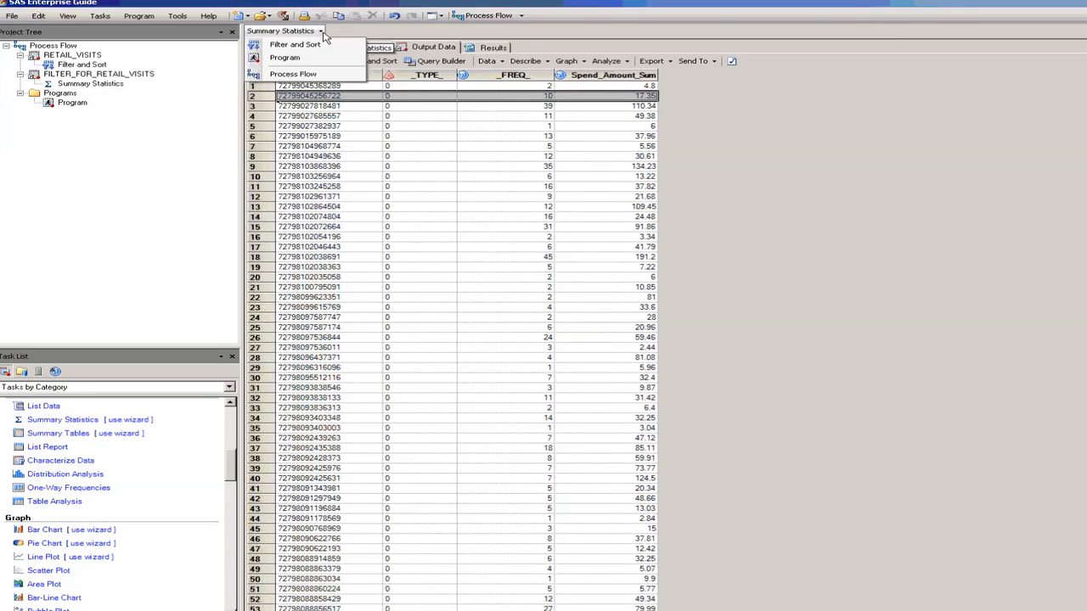
click(311, 75)
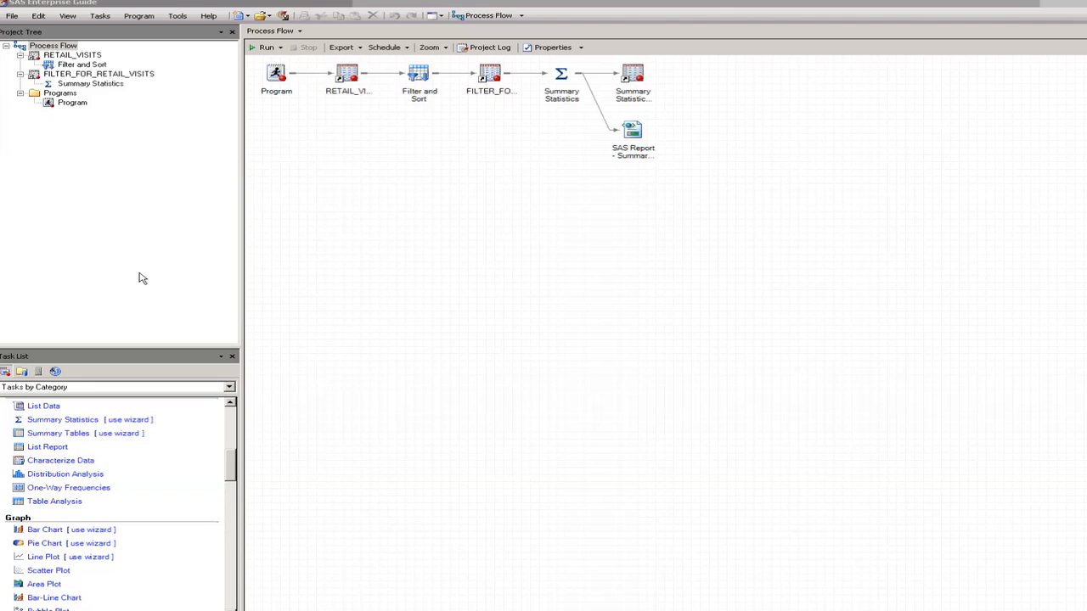
- Select the Summary Statistics output data set in the process flow and look over the available Graph and ANOVA tasks
click(622, 84)
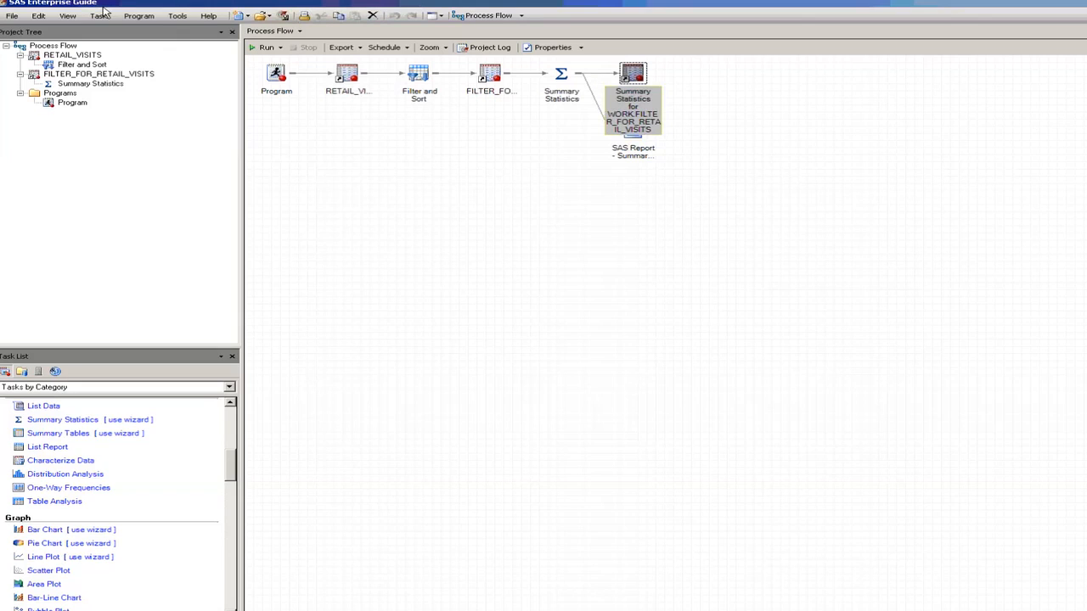
click(110, 17)
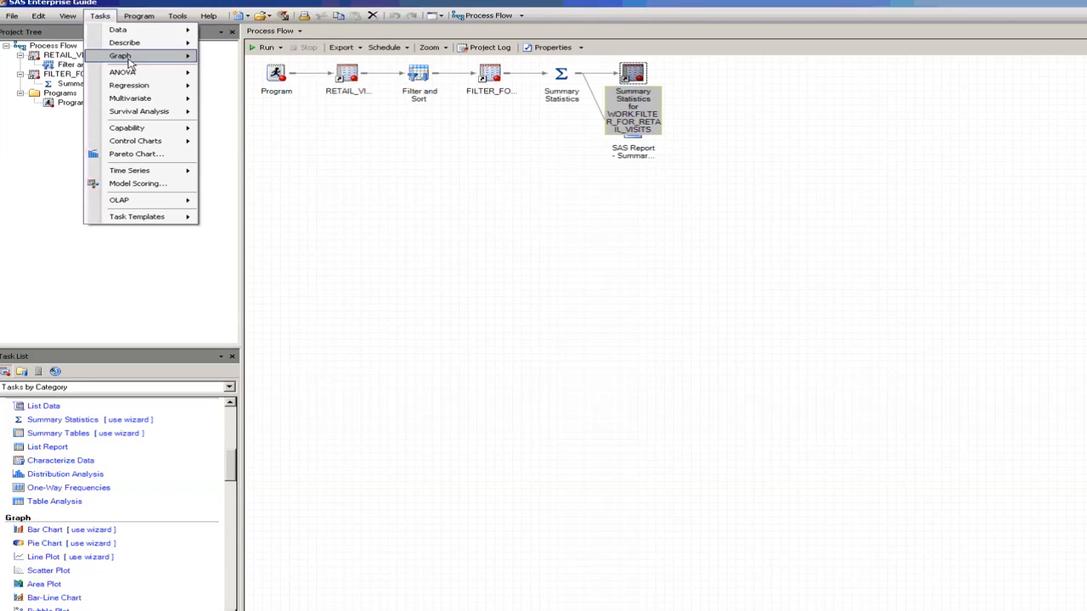
mouse_move(130, 58)
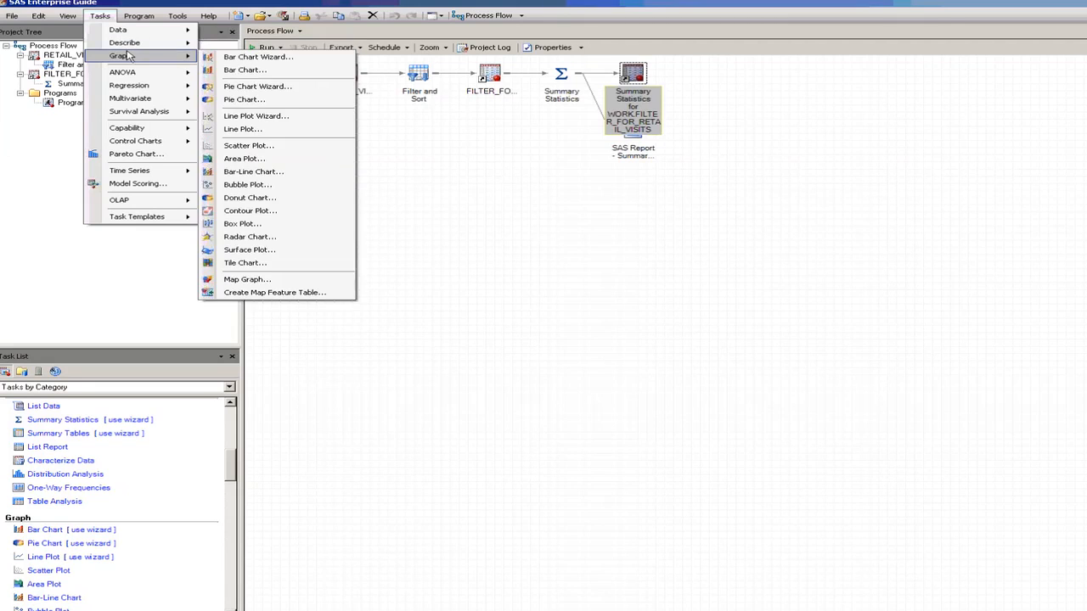
mouse_move(134, 74)
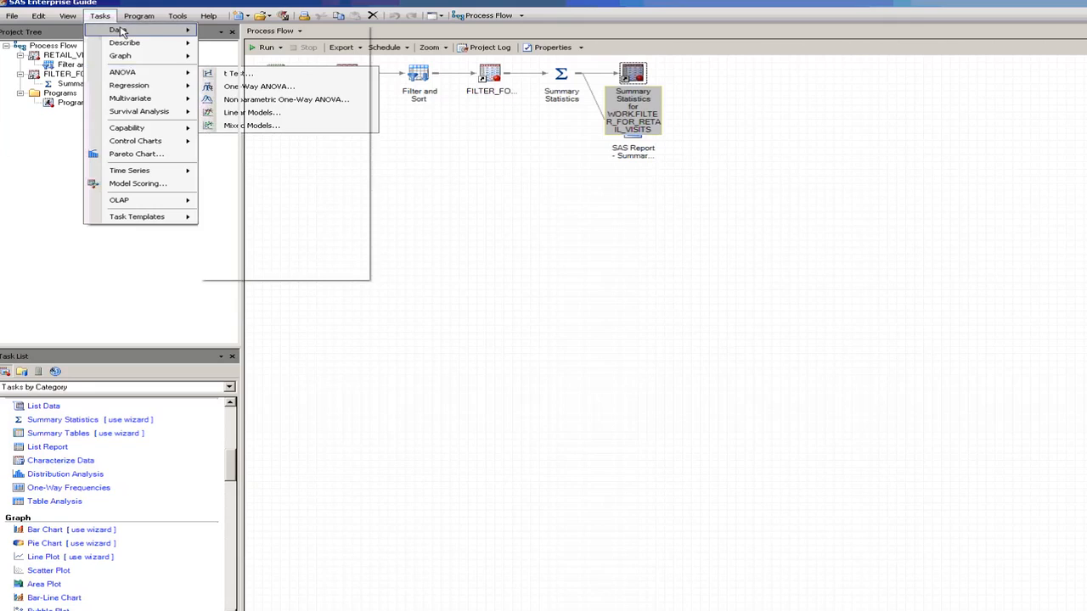
- Look over the General settings in the program's Options dialog and close it without making changes
mouse_move(176, 17)
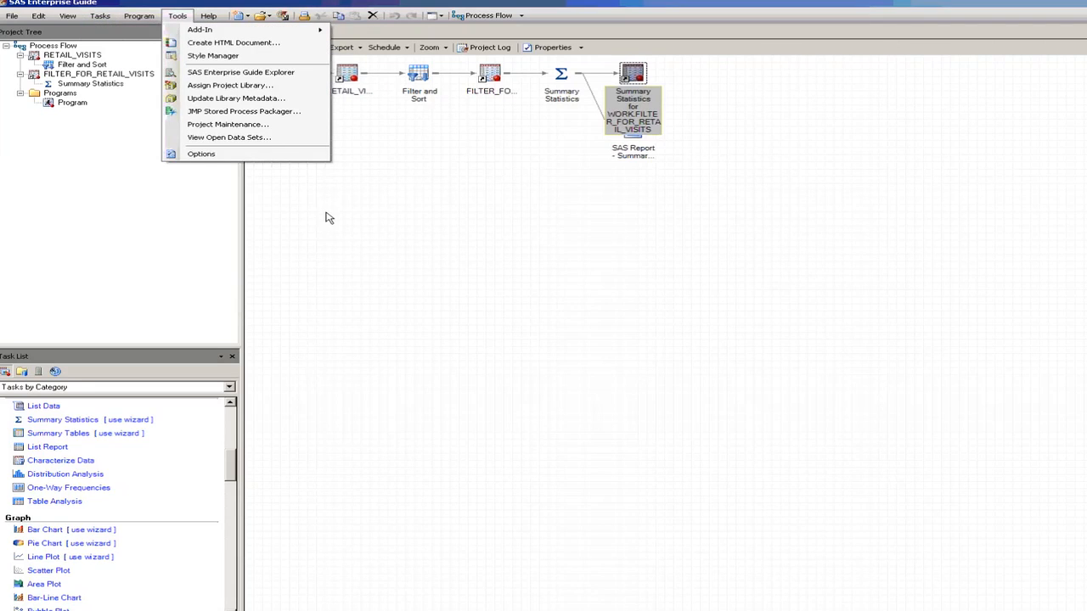
click(237, 158)
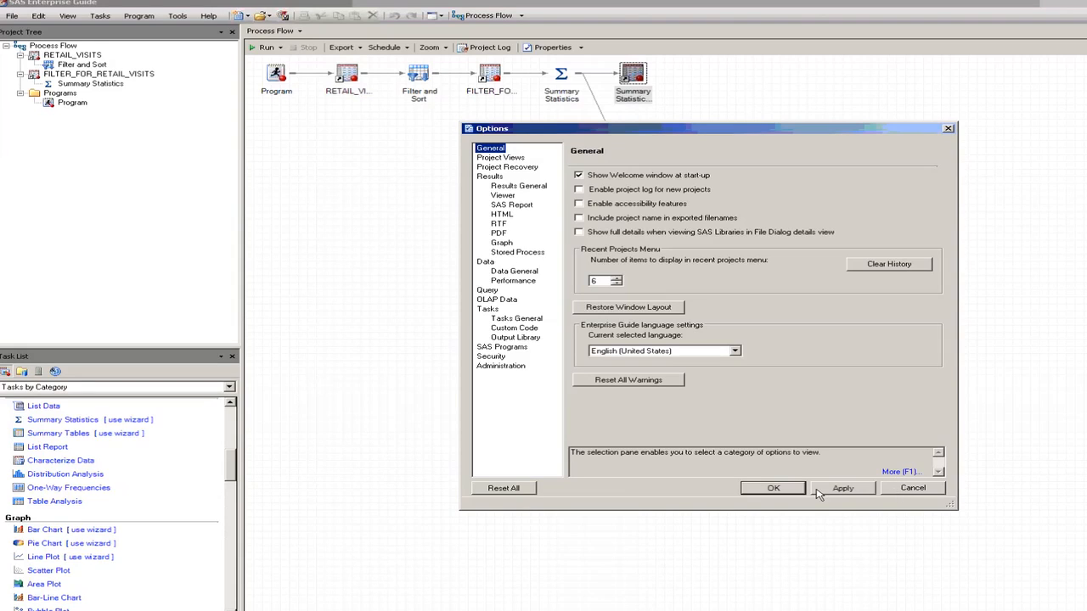
click(912, 491)
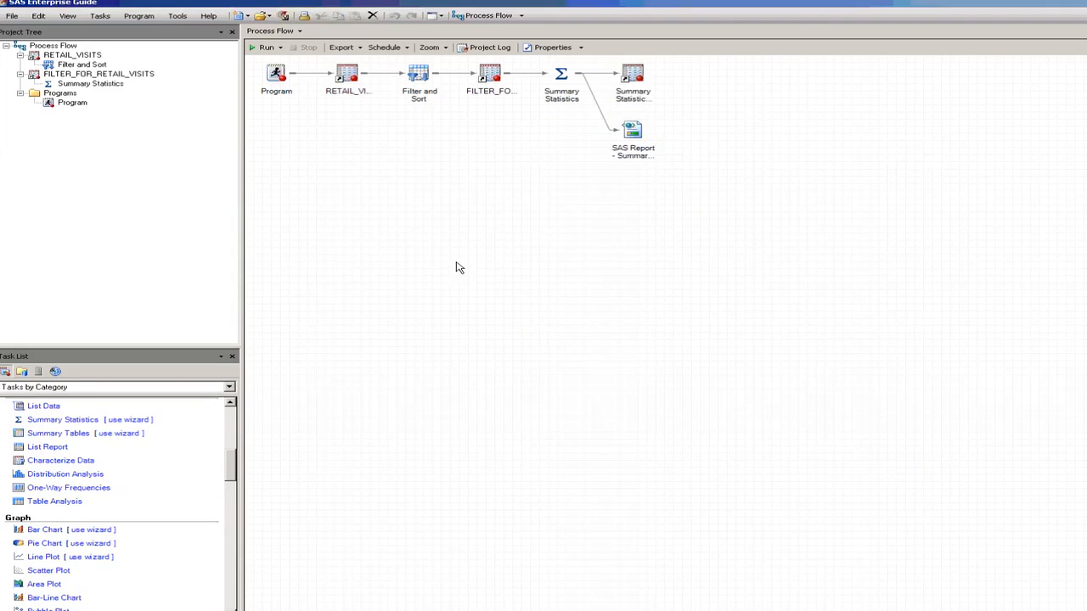